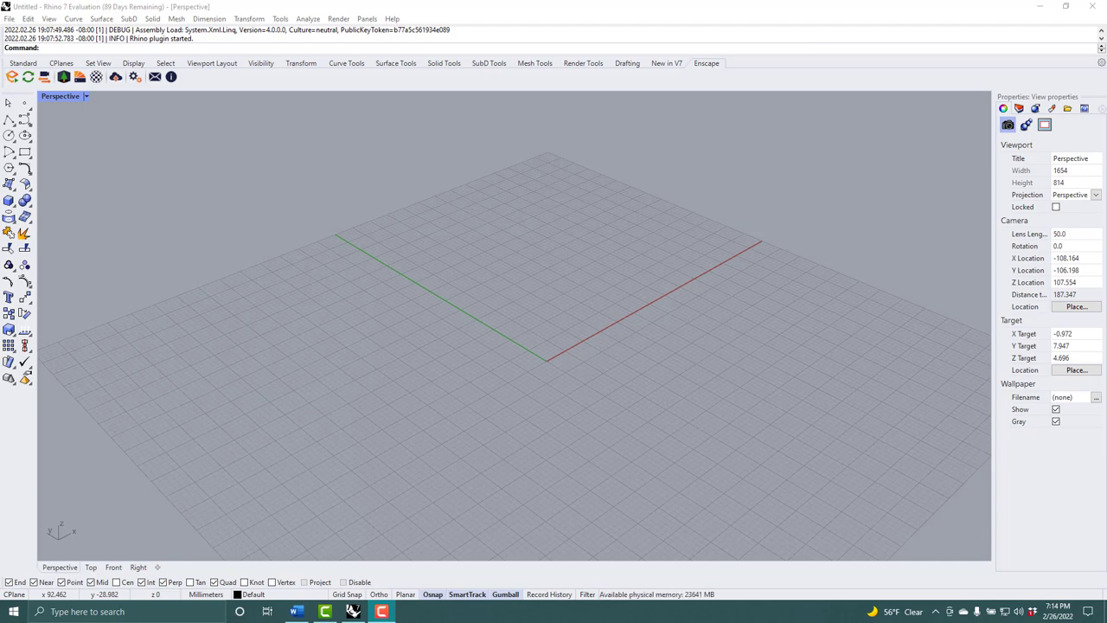
# Step: Focus Rhino's empty Untitled model in the Perspective viewport
pyautogui.click(563, 280)
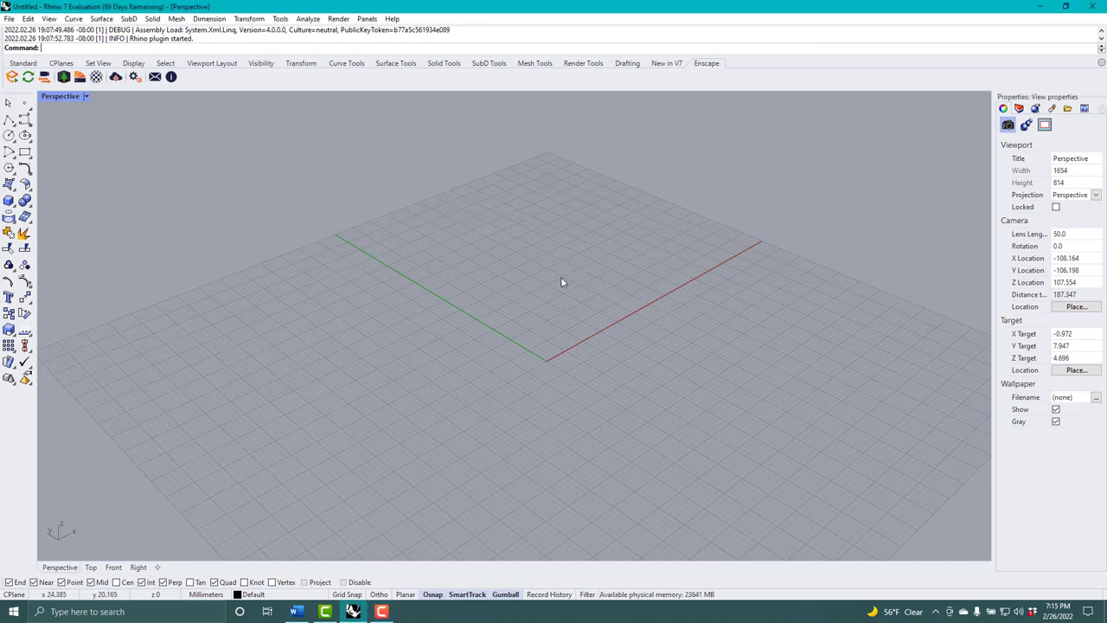
# Step: Run the Grasshopper command and dock Rhino on the left half beside the Grasshopper editor
pyautogui.write('Grasshopper')
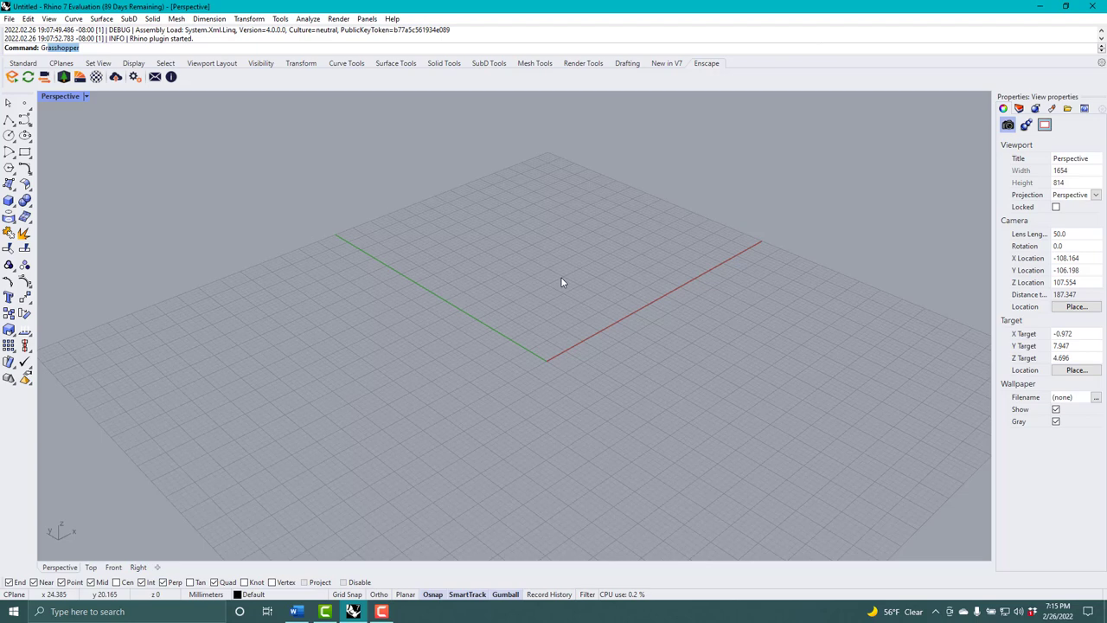
pyautogui.press('Return')
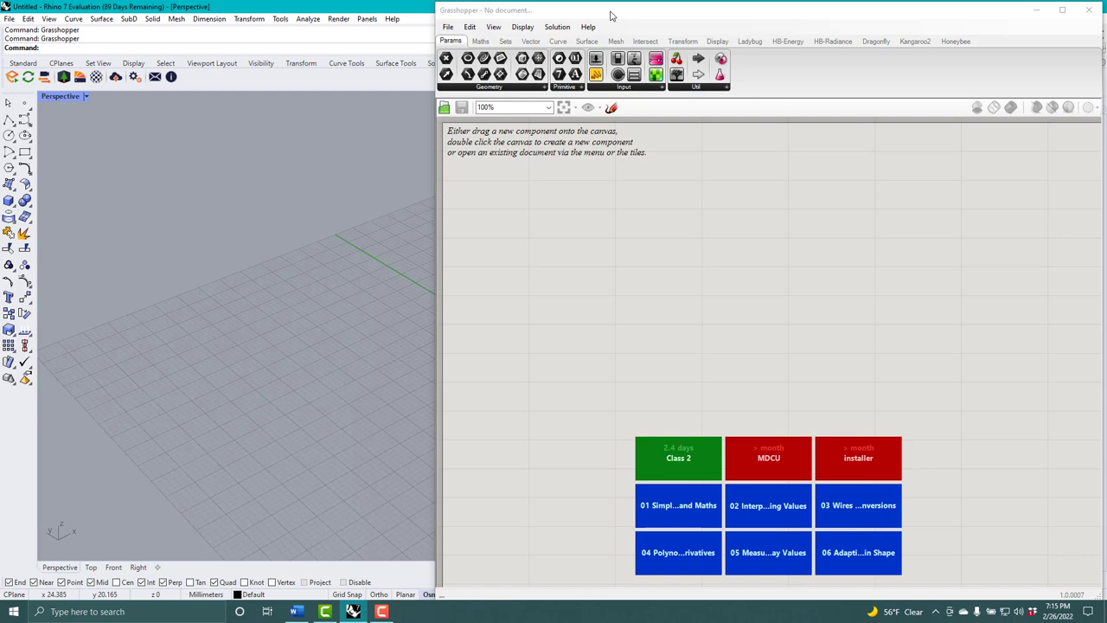
pyautogui.moveTo(610, 15); pyautogui.dragTo(616, 15)
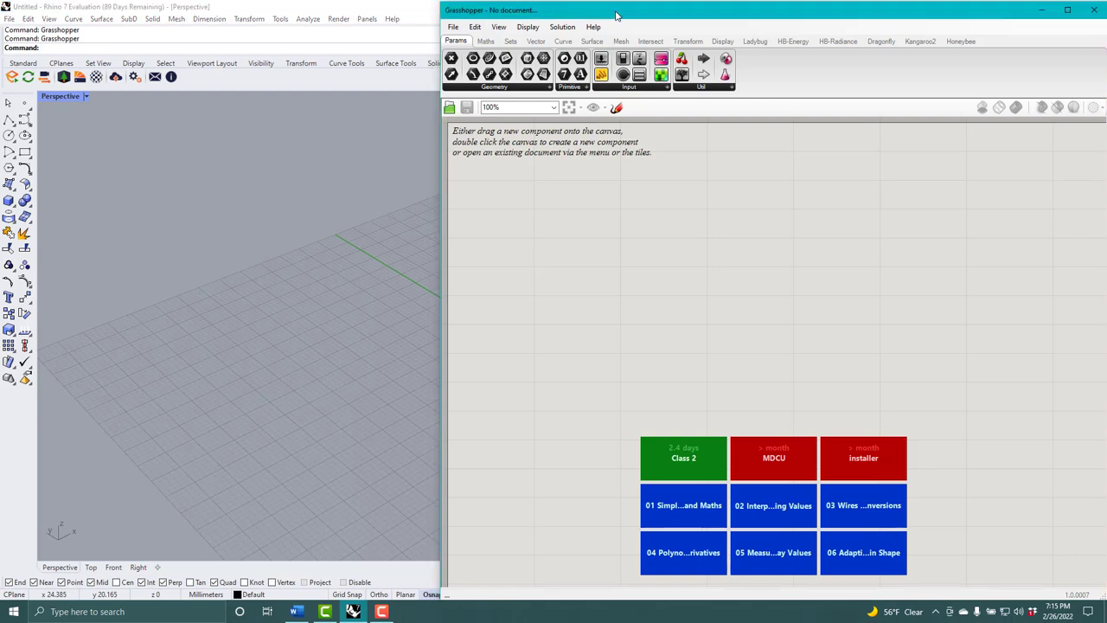
pyautogui.click(273, 299)
pyautogui.moveTo(425, 13); pyautogui.dragTo(2, 73)
pyautogui.click(532, 200)
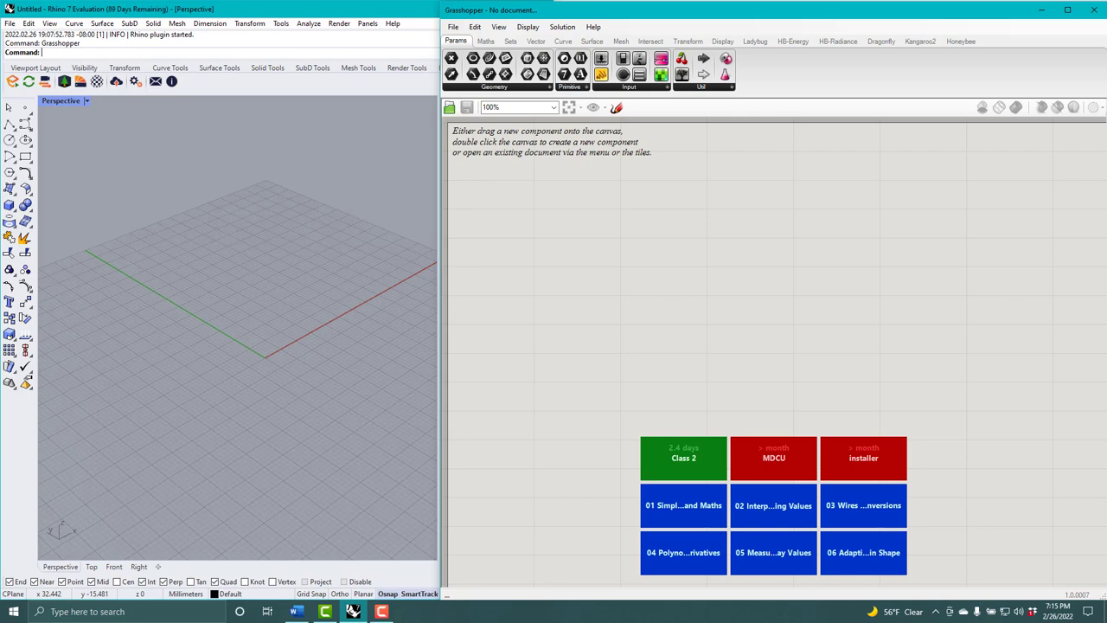
pyautogui.click(975, 309)
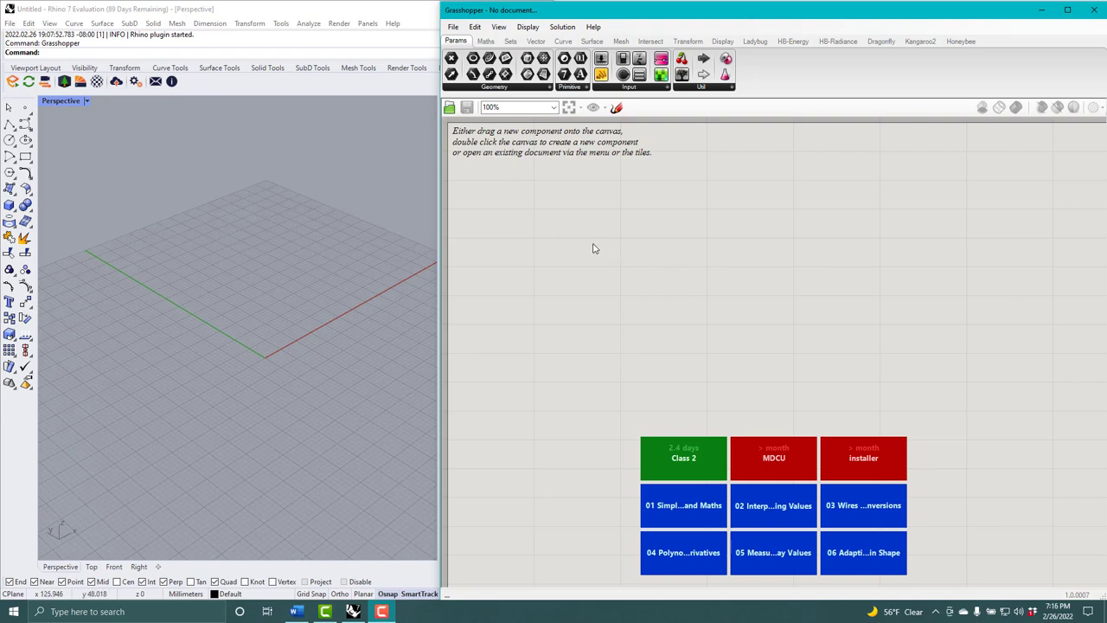
pyautogui.click(558, 222)
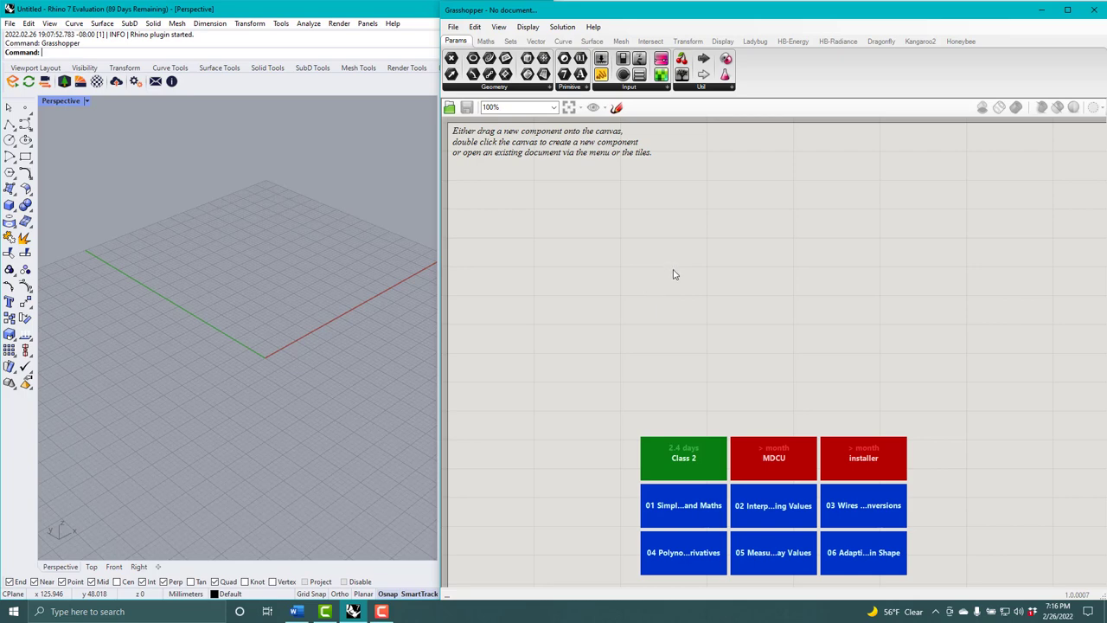
pyautogui.moveTo(259, 291); pyautogui.dragTo(283, 297, button='right')
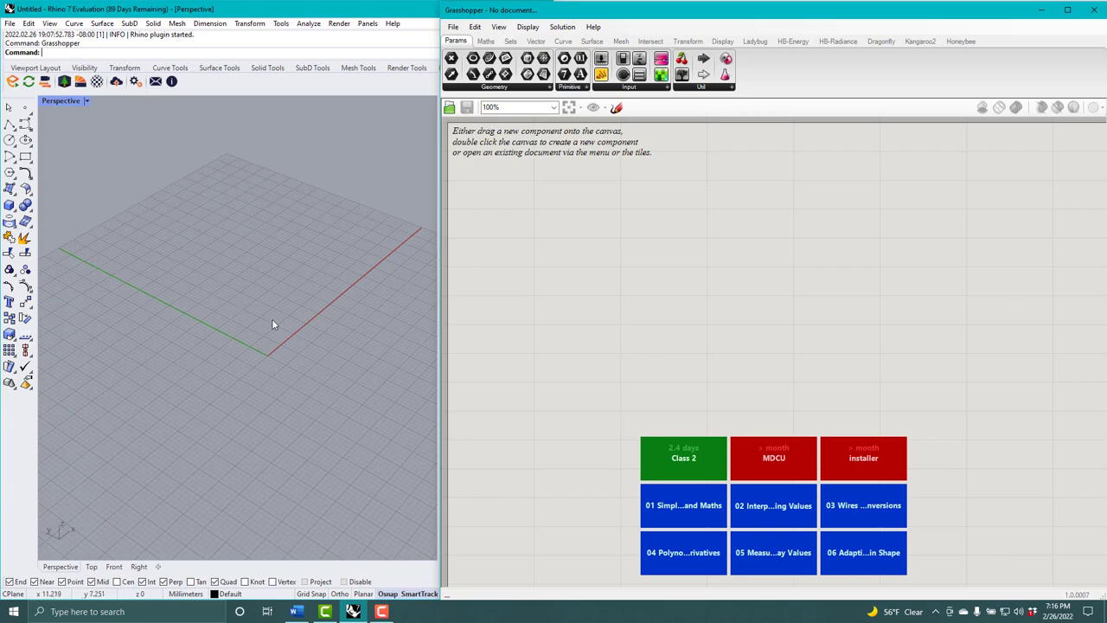
# Step: Set the model units to Inches with Feet & Inches distance display
pyautogui.write('Units')
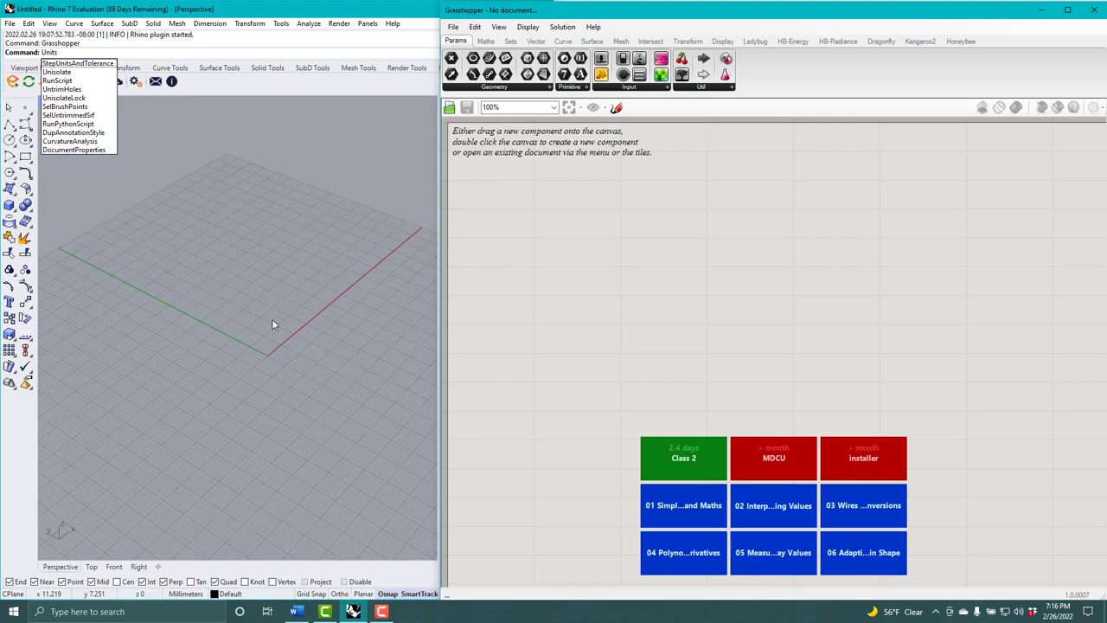
pyautogui.press('Return')
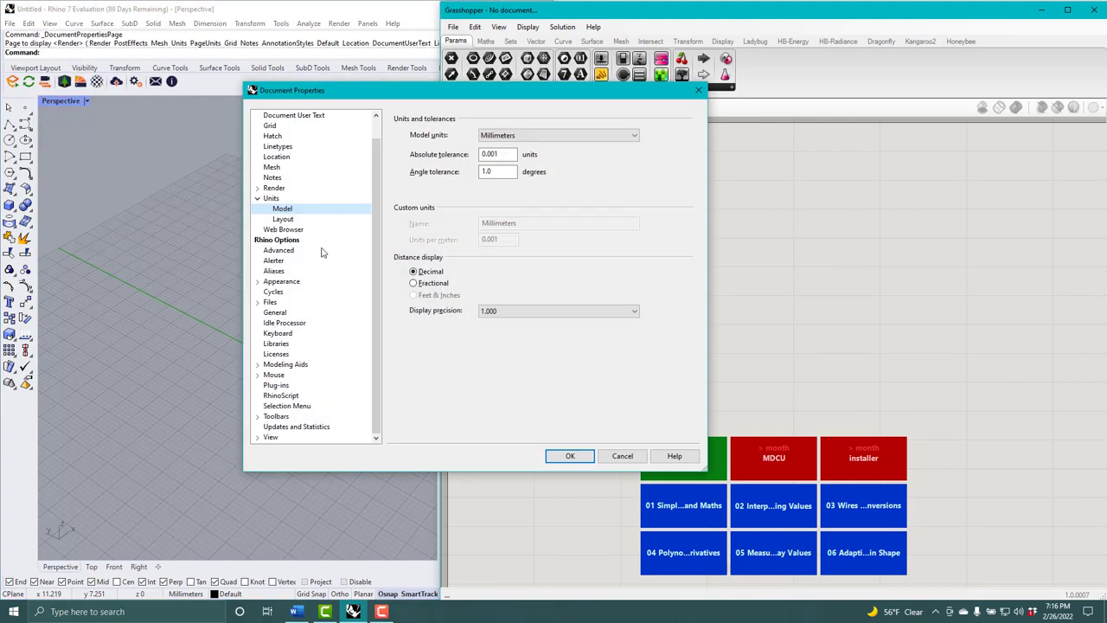
pyautogui.click(550, 137)
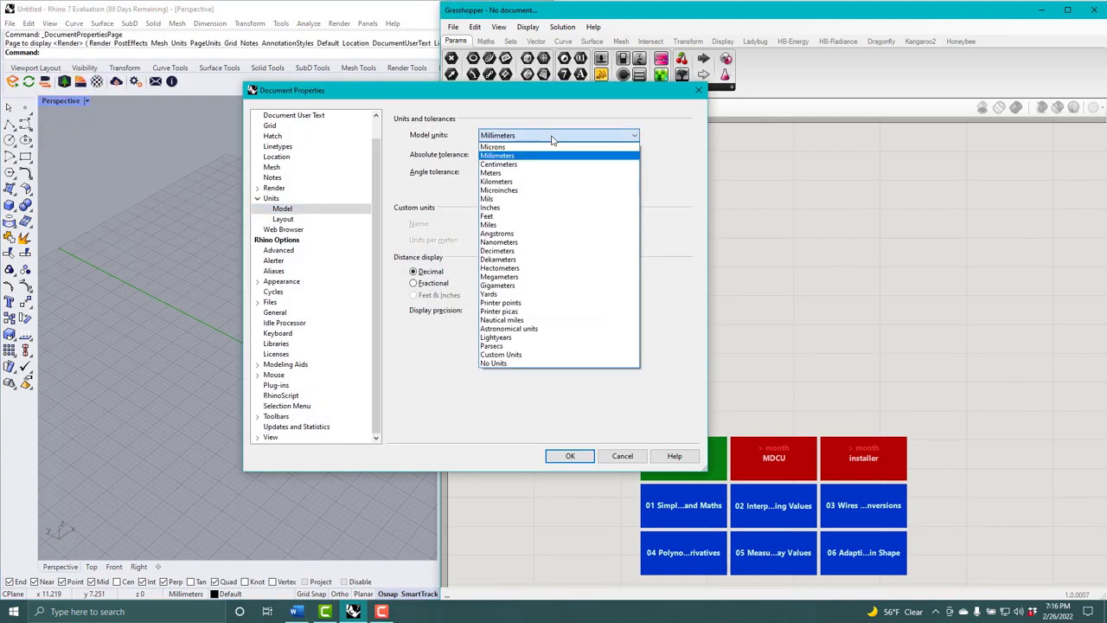
pyautogui.click(509, 210)
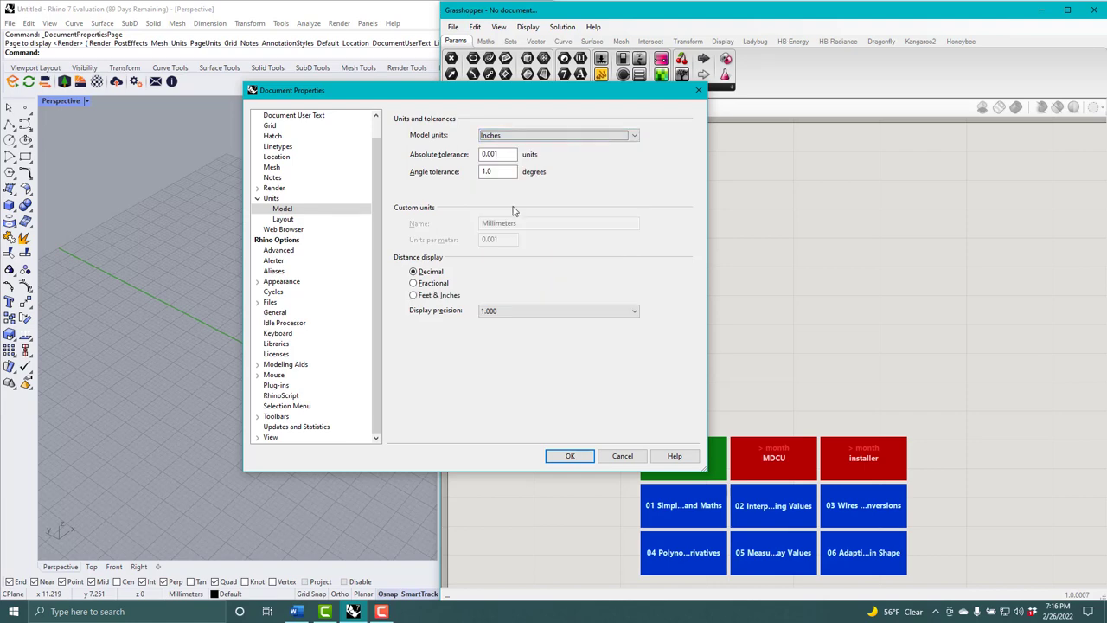
pyautogui.click(414, 296)
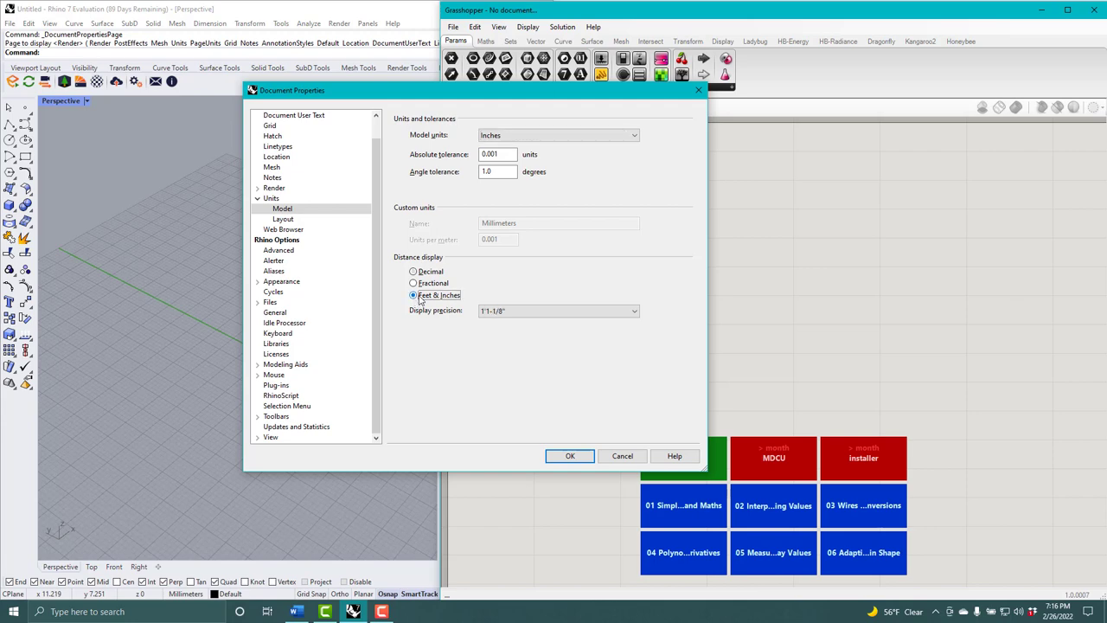
pyautogui.click(570, 456)
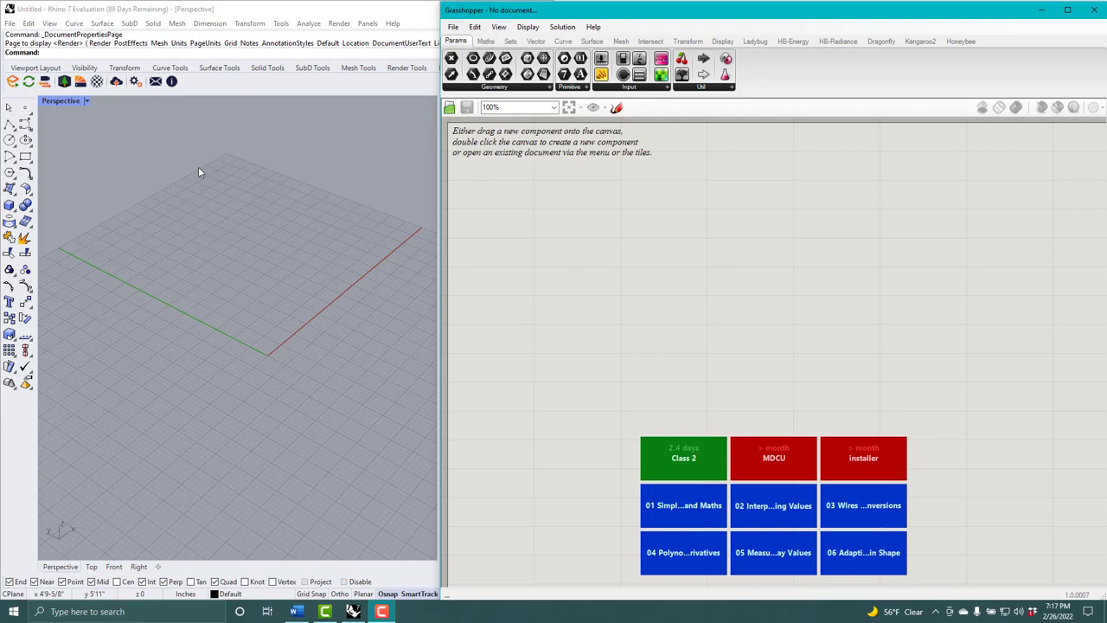
# Step: Save the Rhino model to the Desktop as 'Arch 222 - Week 1.3dm'
pyautogui.click(10, 23)
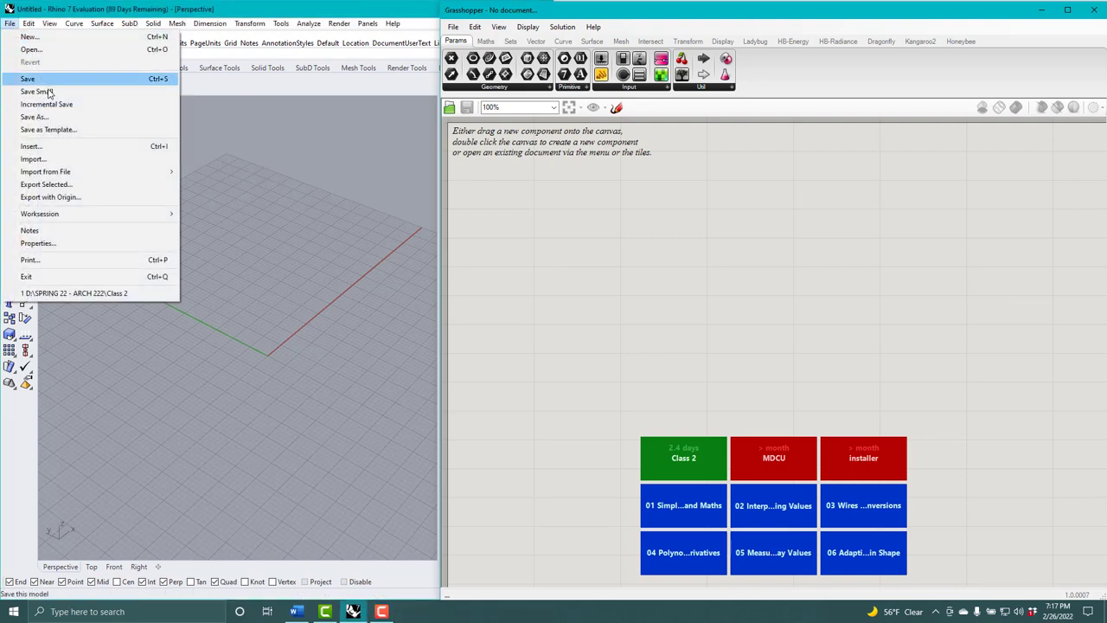
pyautogui.click(50, 119)
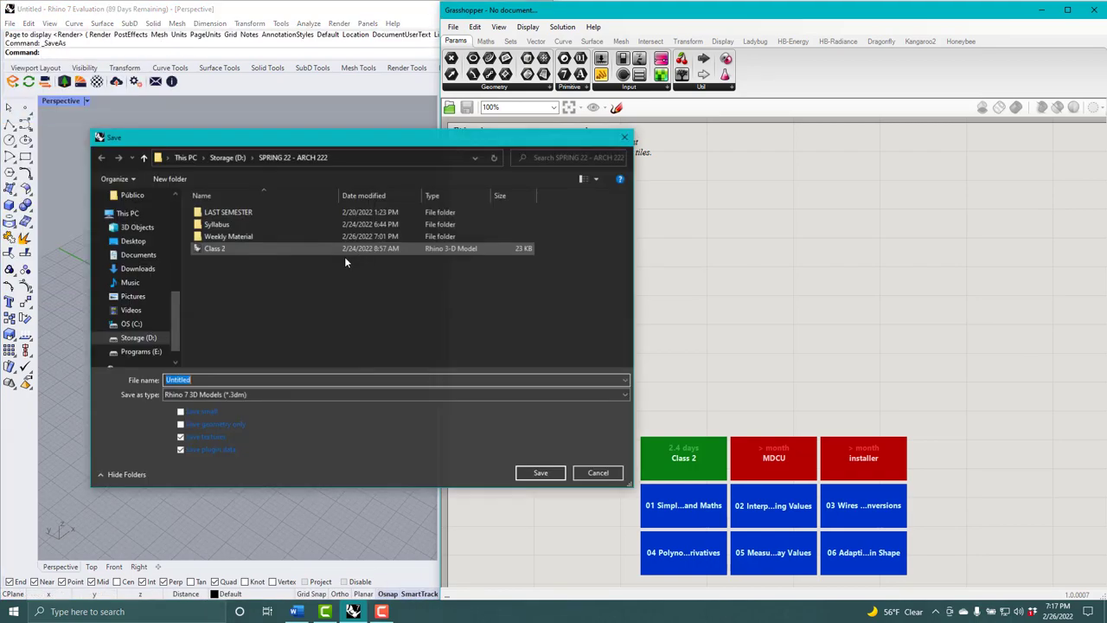
pyautogui.scroll(5, 128, 249)
pyautogui.click(130, 217)
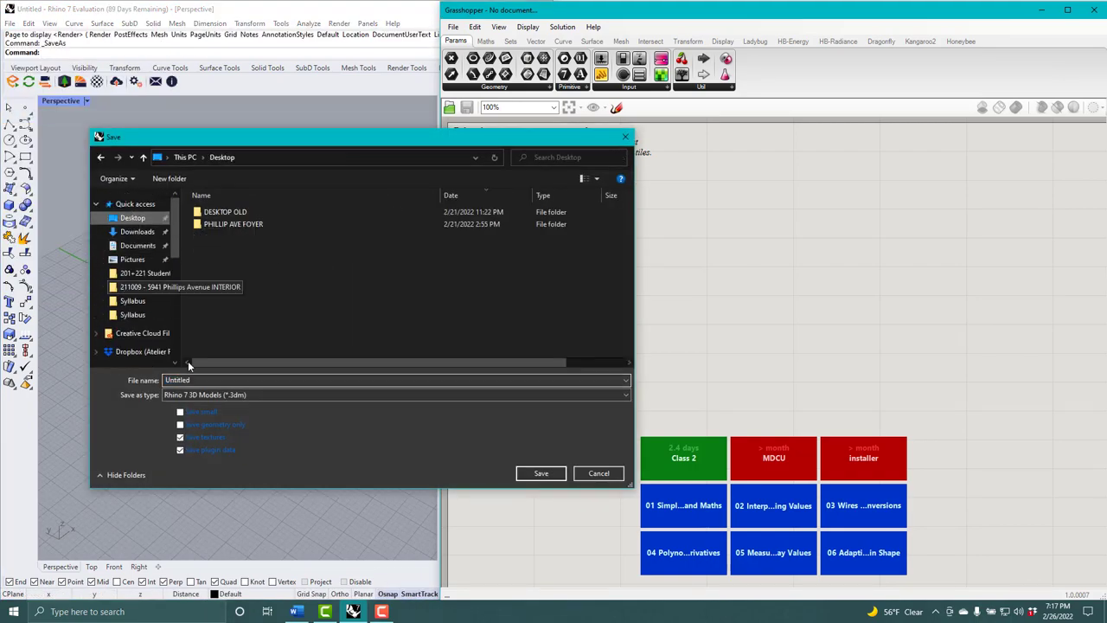
pyautogui.write('A')
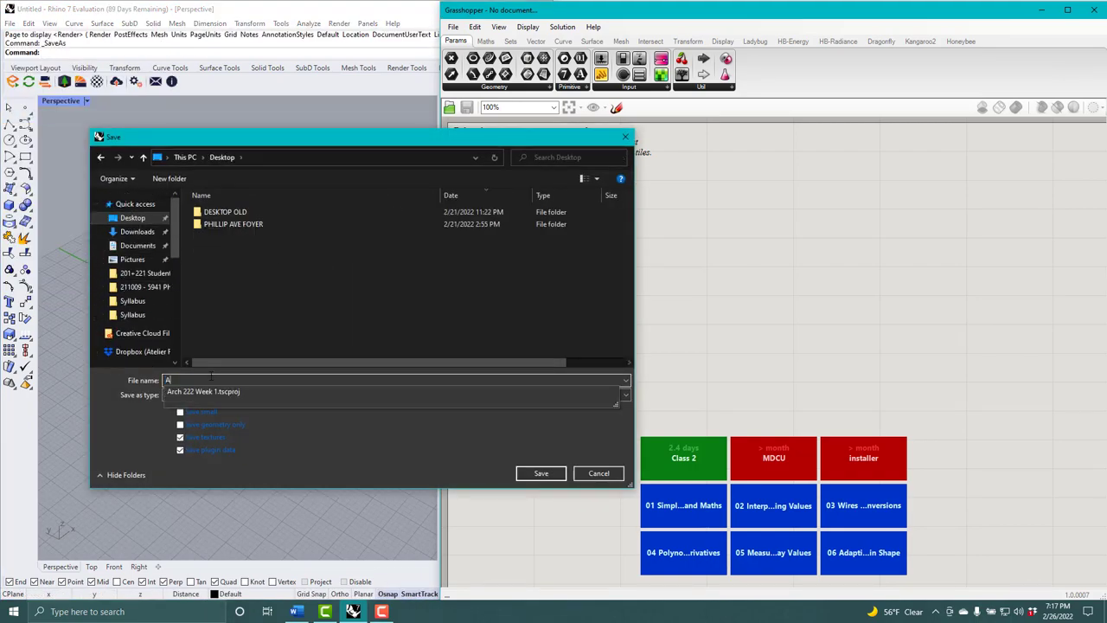
pyautogui.write('rch 222 - Week 1')
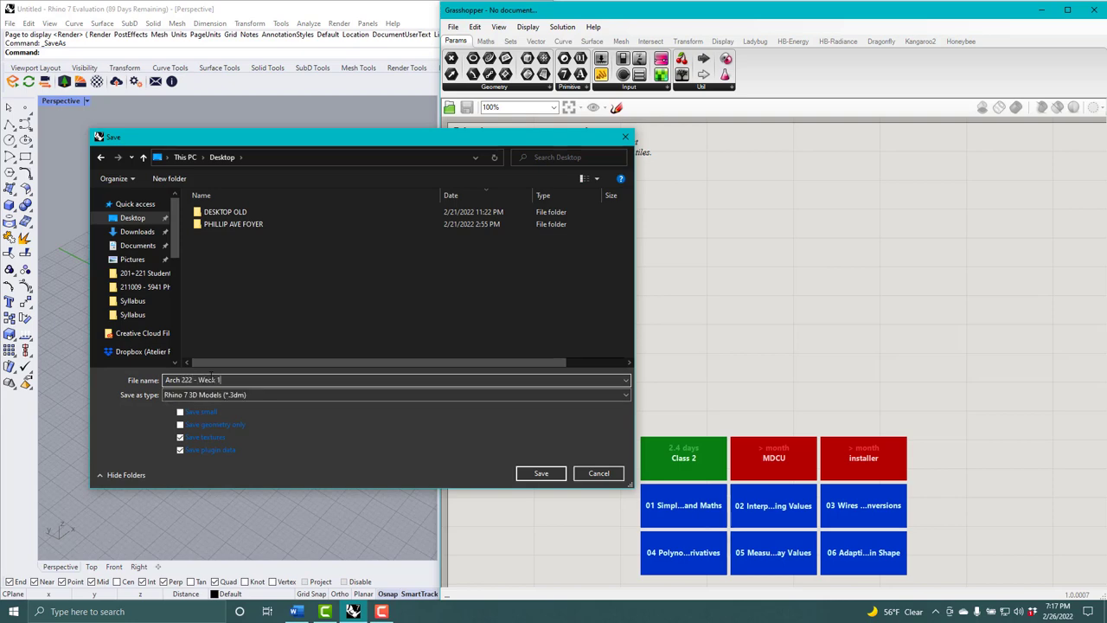
pyautogui.press('Return')
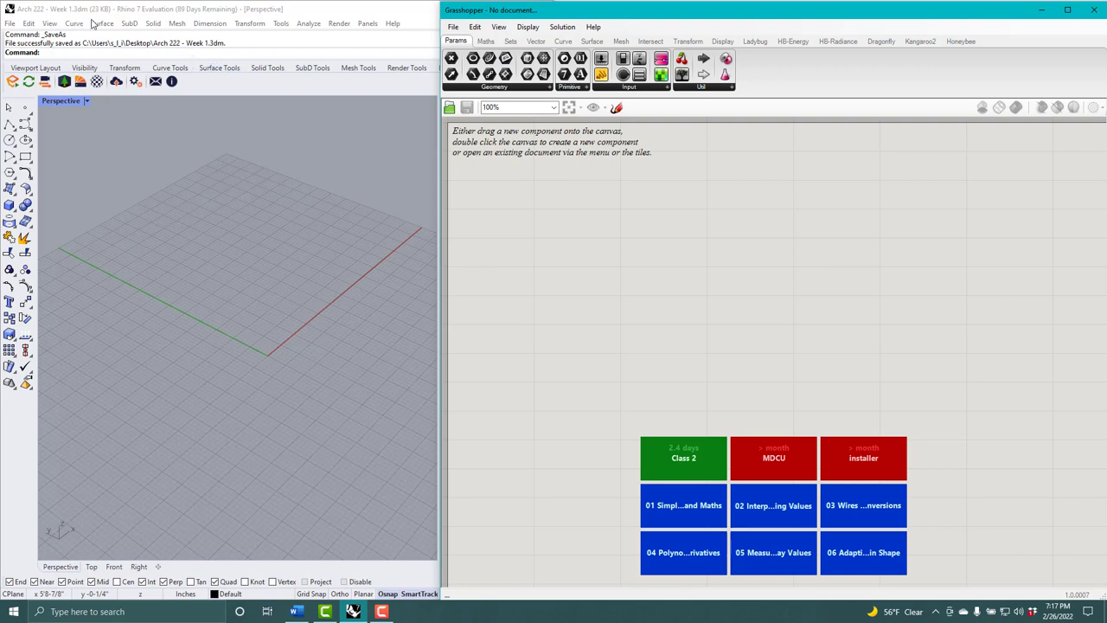
# Step: Create a blank Grasshopper document by placing a Panel on the canvas and deleting it
pyautogui.click(453, 27)
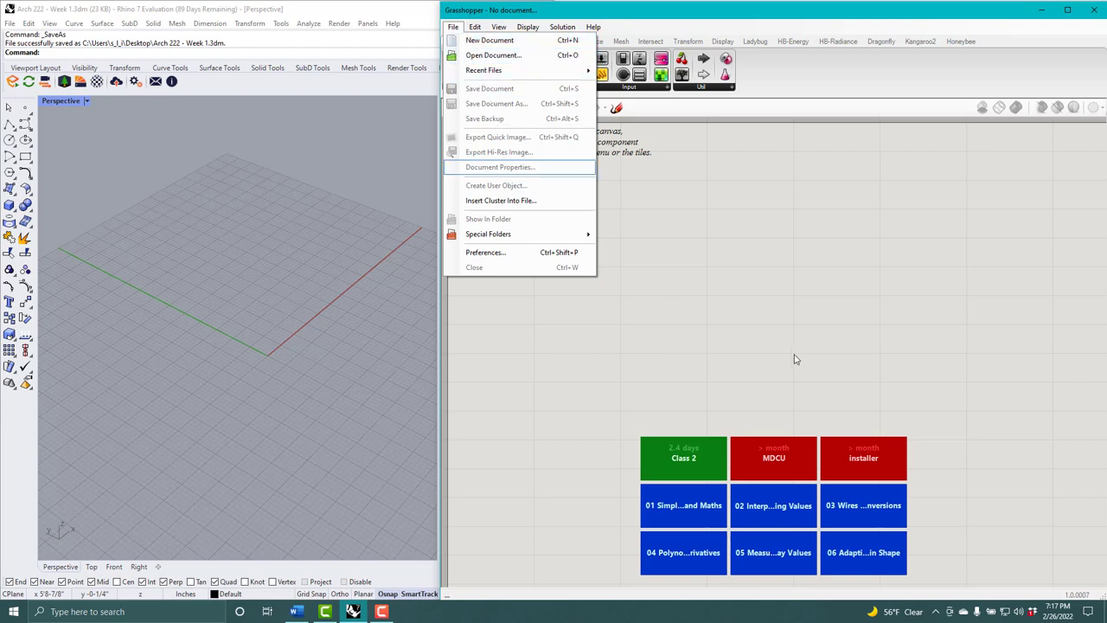
pyautogui.press('Escape')
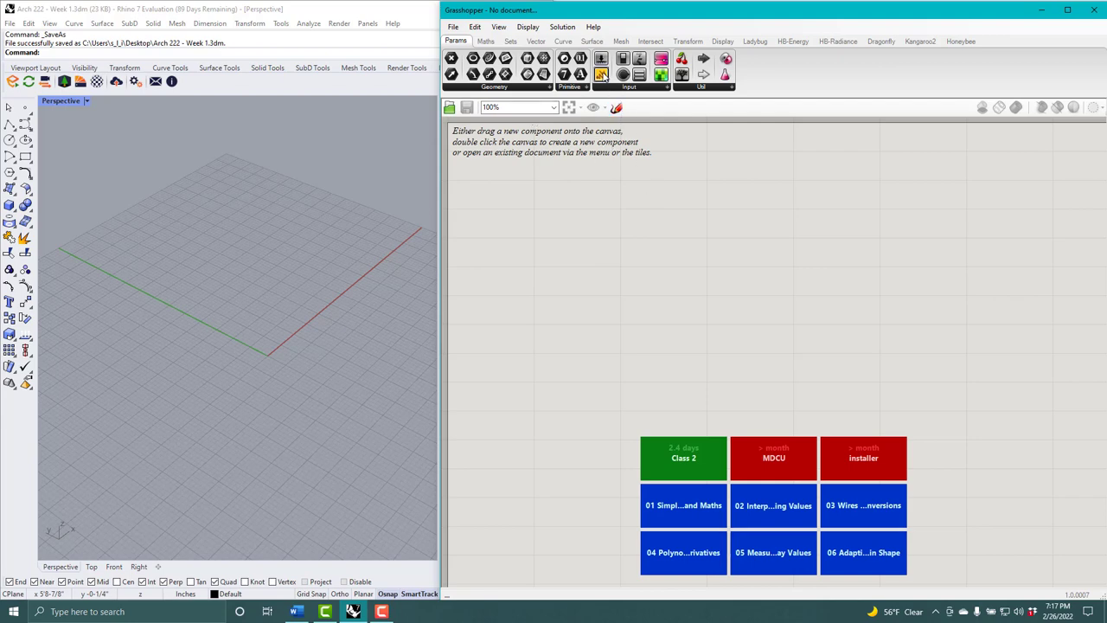
pyautogui.moveTo(621, 75); pyautogui.dragTo(664, 242)
pyautogui.press('Delete')
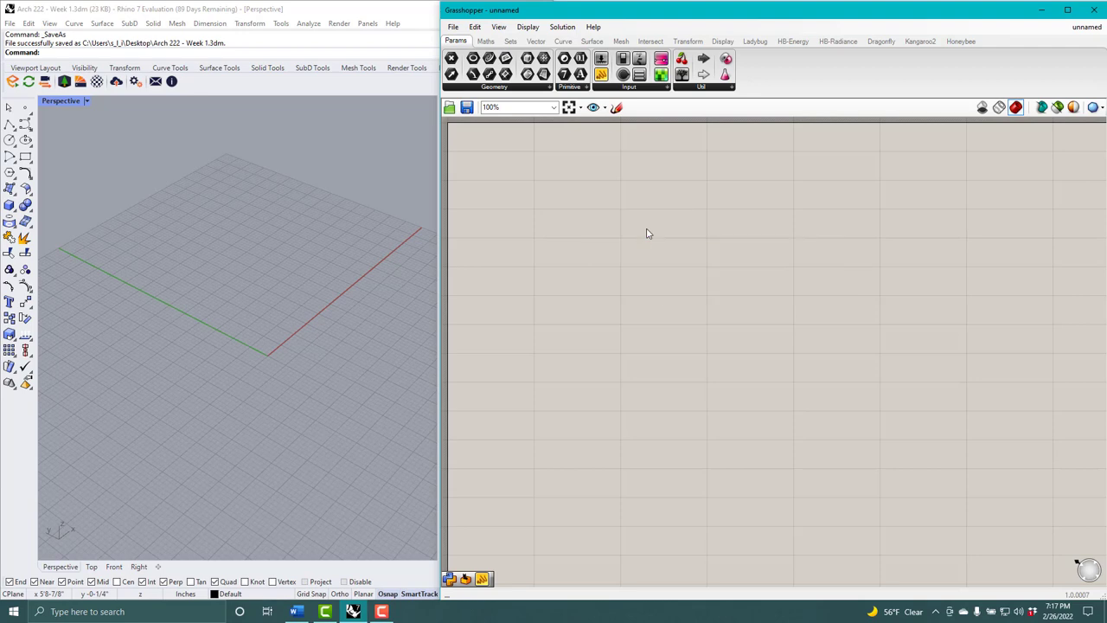
# Step: Save the definition to the Desktop as 'Arch 222 - Week 1', dropping the .3dm extension
pyautogui.click(453, 27)
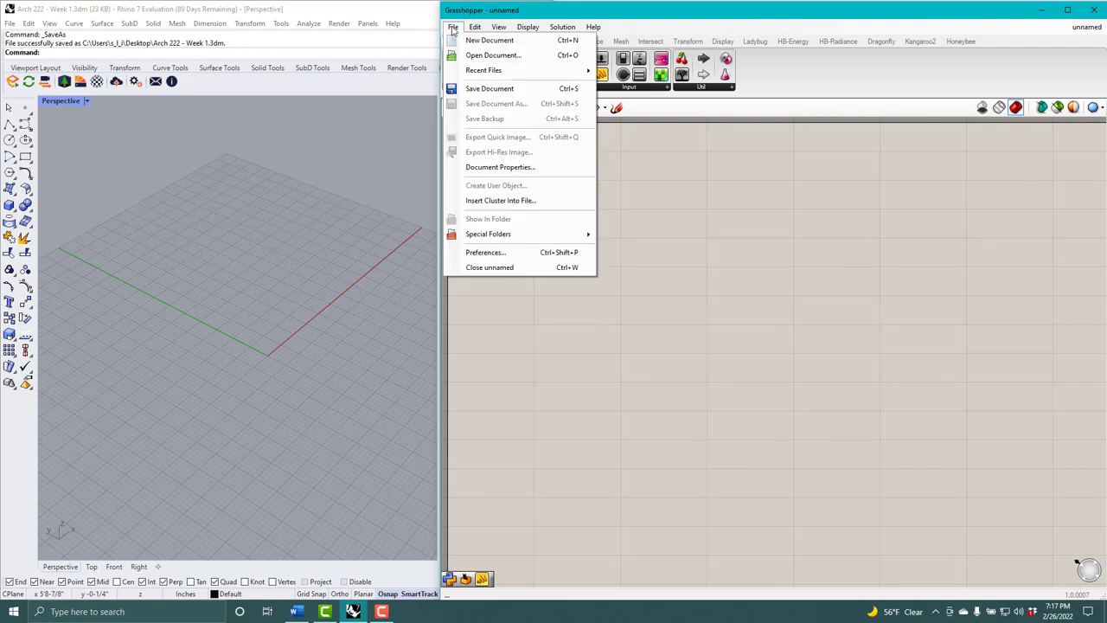
pyautogui.click(490, 89)
pyautogui.click(582, 270)
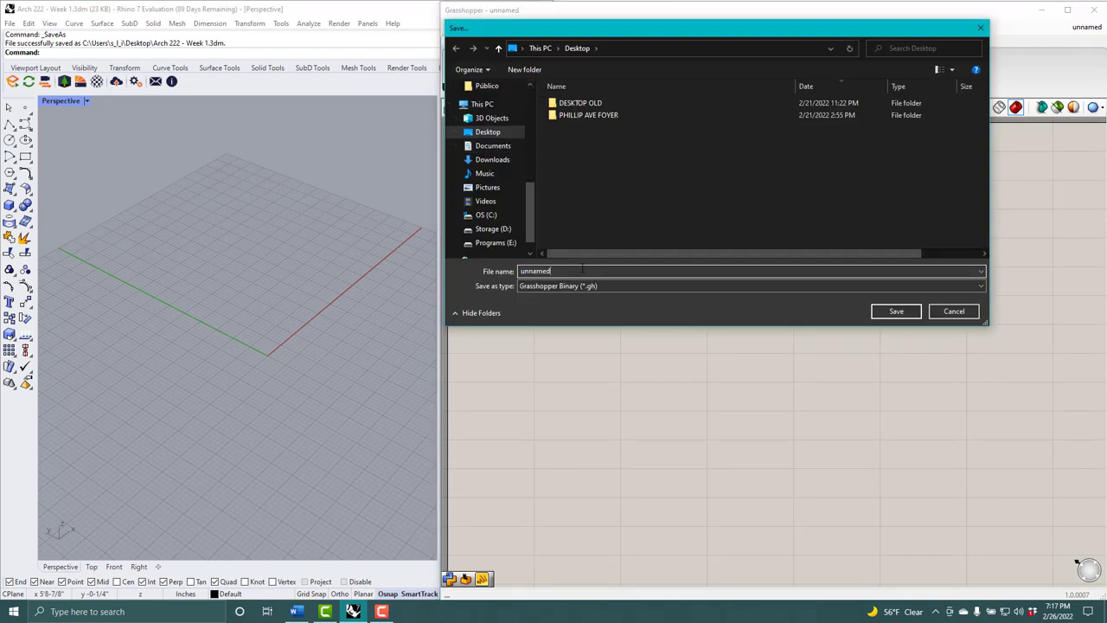
pyautogui.press('BackSpace')
pyautogui.press('BackSpace')
pyautogui.press('BackSpace')
pyautogui.press('BackSpace')
pyautogui.press('BackSpace')
pyautogui.write('A')
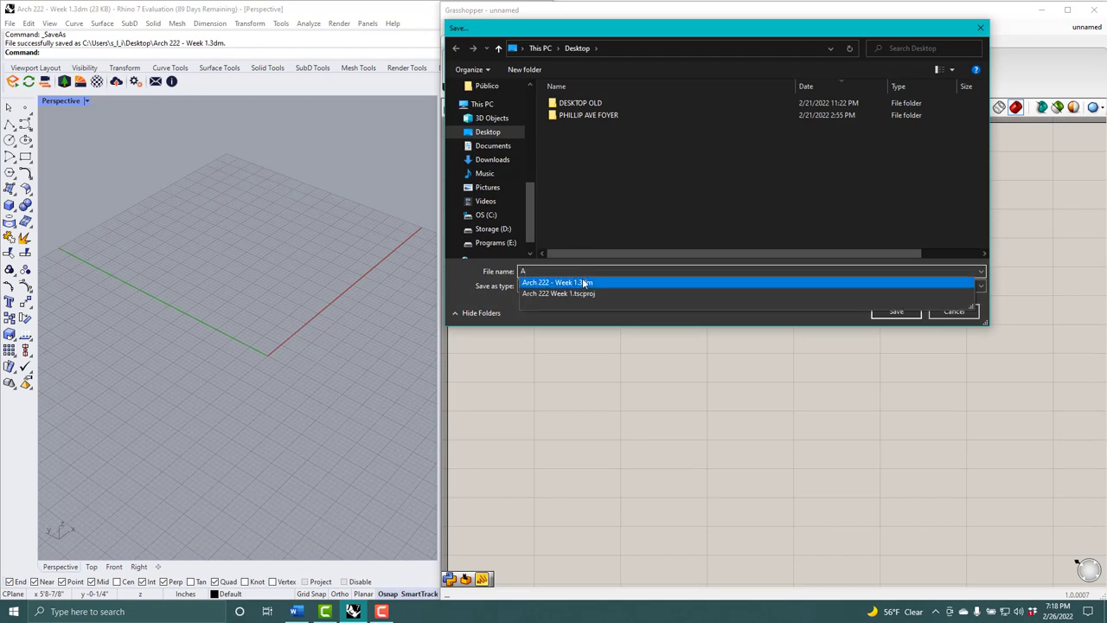
pyautogui.click(584, 283)
pyautogui.click(602, 270)
pyautogui.press('BackSpace')
pyautogui.press('BackSpace')
pyautogui.press('BackSpace')
pyautogui.press('BackSpace')
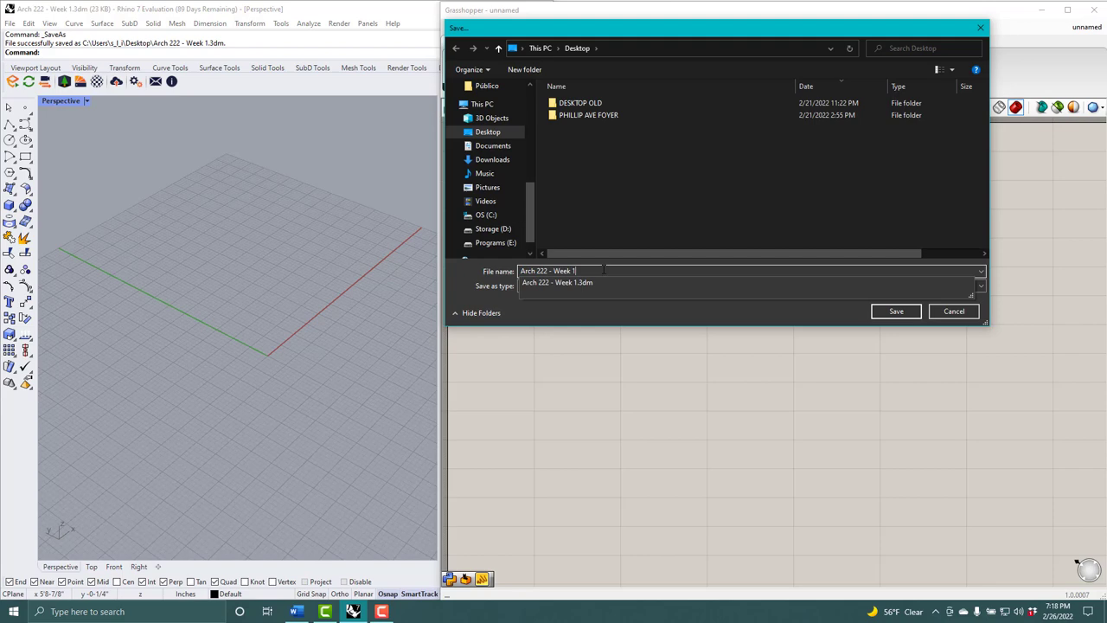
pyautogui.press('Return')
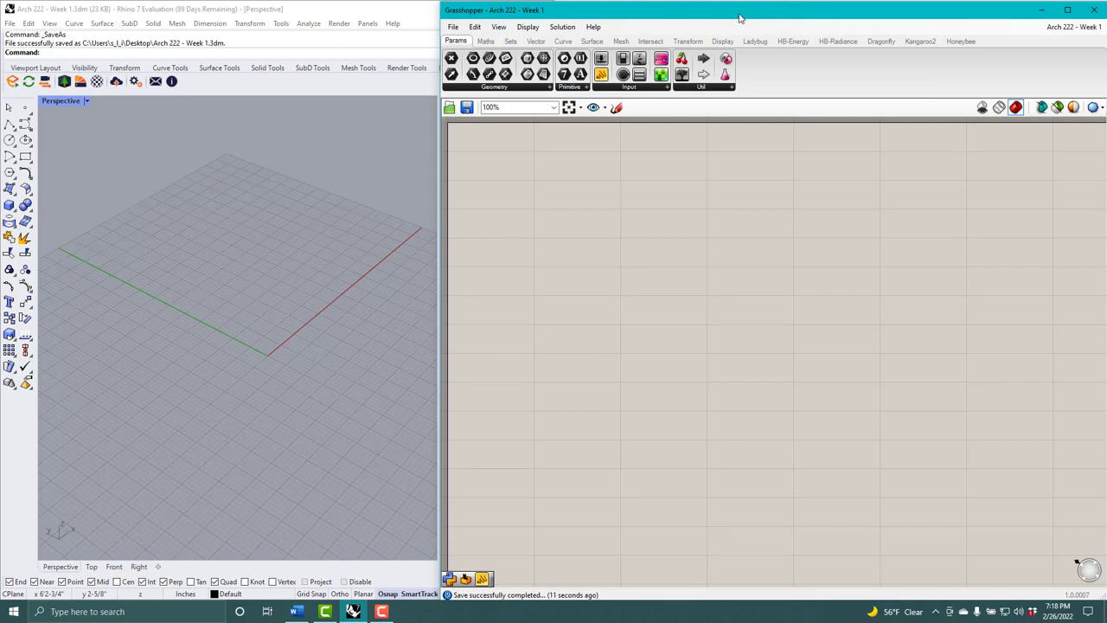
# Step: Restart the Grasshopper editor and shift its window down-right to uncover Rhino's Properties panel
pyautogui.click(1094, 10)
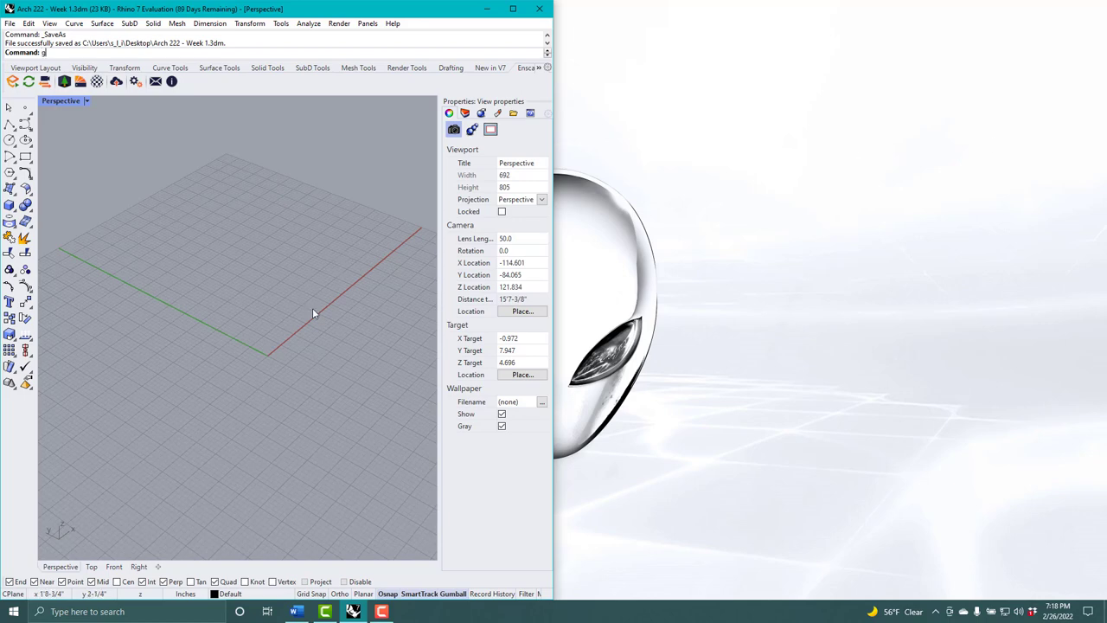
pyautogui.write('rasshopper')
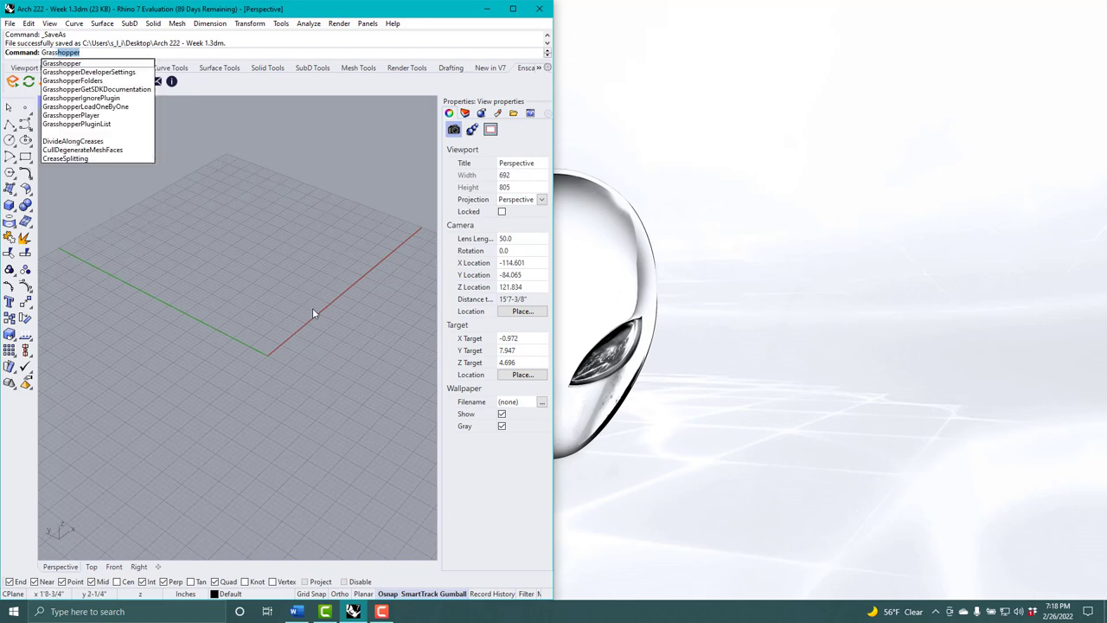
pyautogui.press('Return')
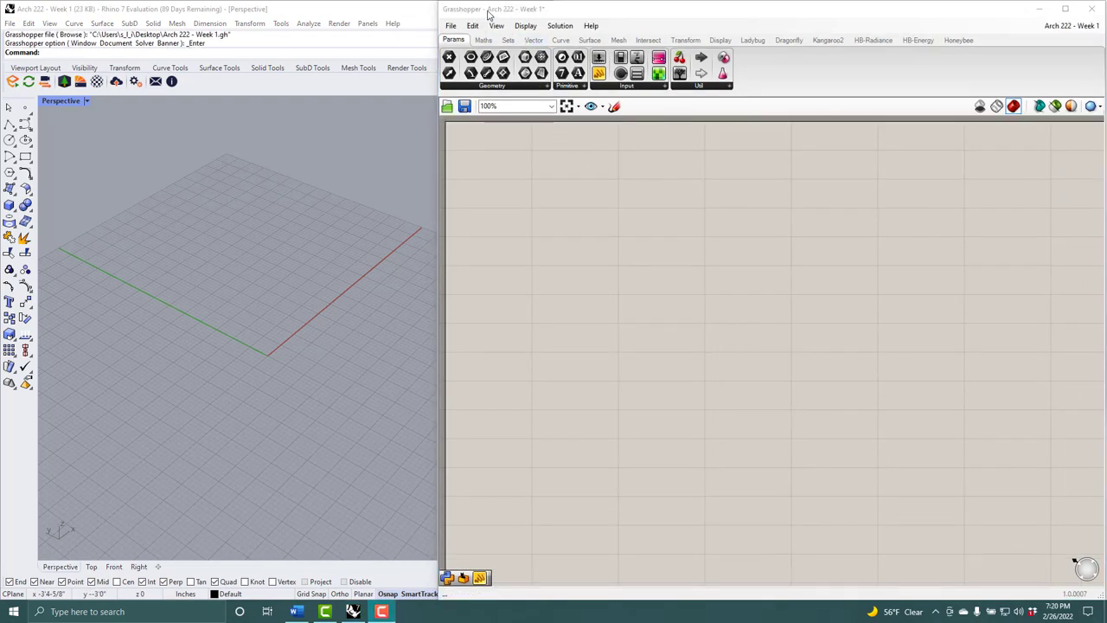
pyautogui.moveTo(489, 13); pyautogui.dragTo(520, 39)
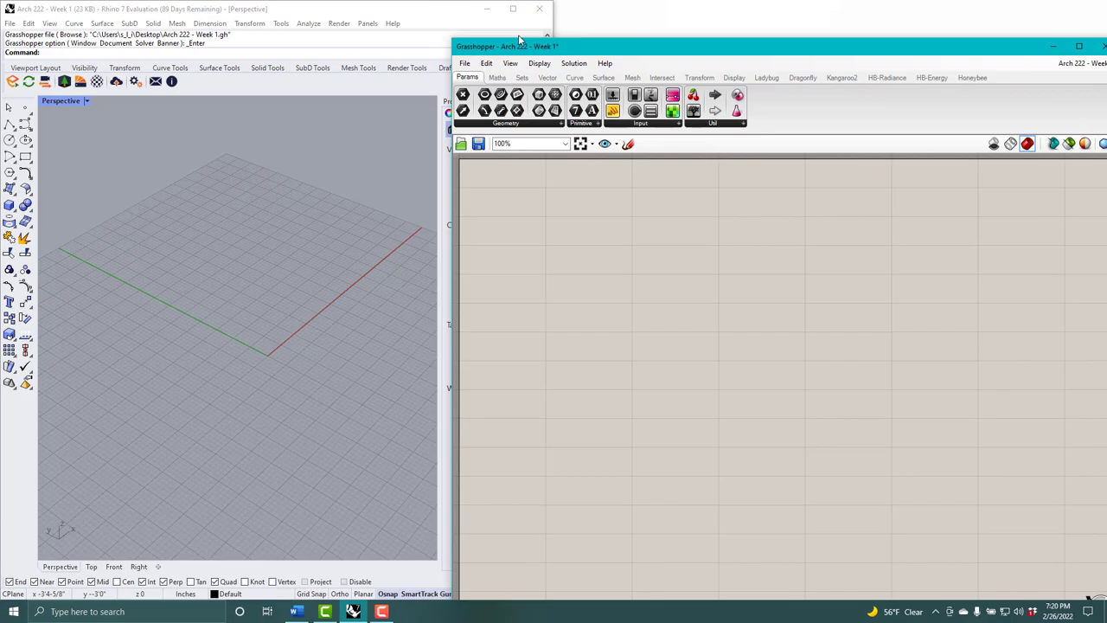
# Step: Quit Rhino, saving the unsaved Grasshopper definition from the multi-save prompt
pyautogui.click(540, 11)
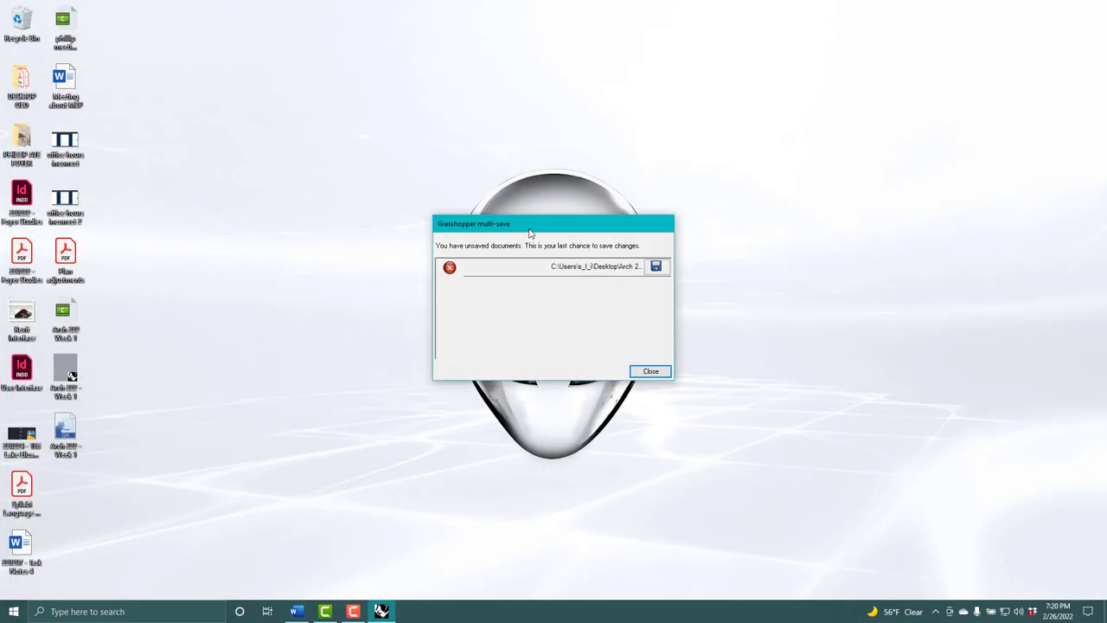
pyautogui.moveTo(528, 228); pyautogui.dragTo(528, 166)
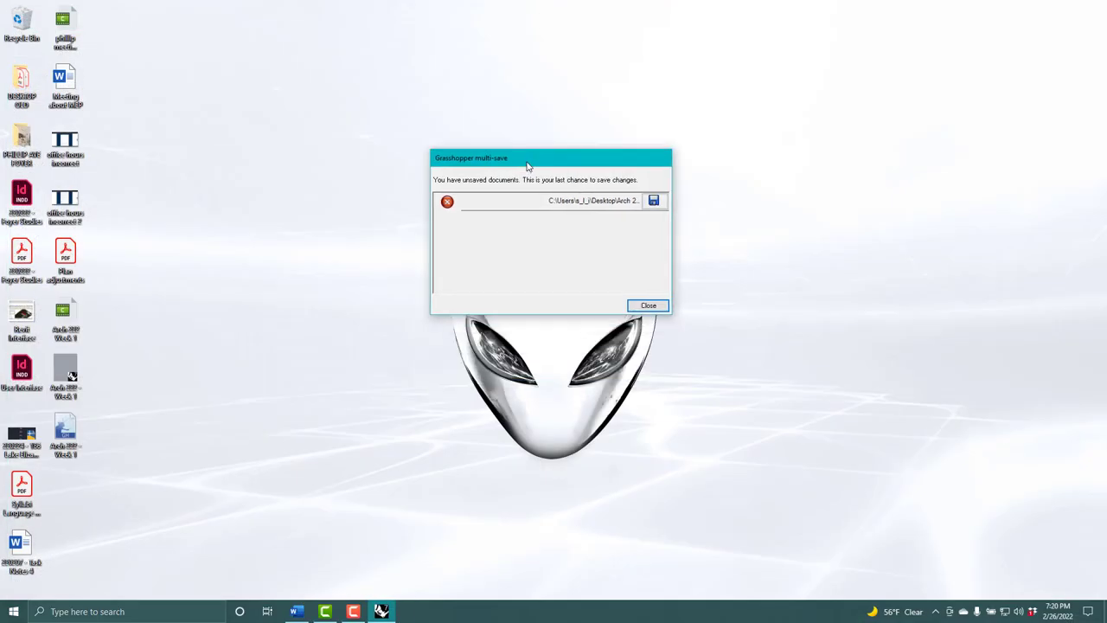
pyautogui.click(654, 201)
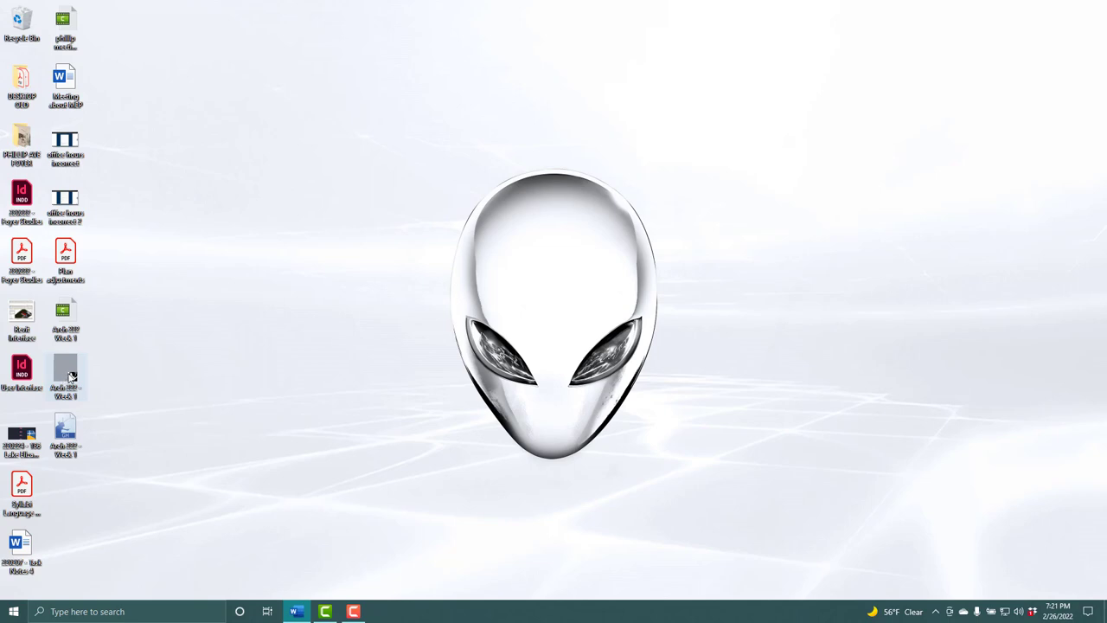
# Step: Open the Week 1 .3dm from the desktop and drag the Week 1 .gh file into Rhino
pyautogui.click(71, 376)
pyautogui.click(120, 420)
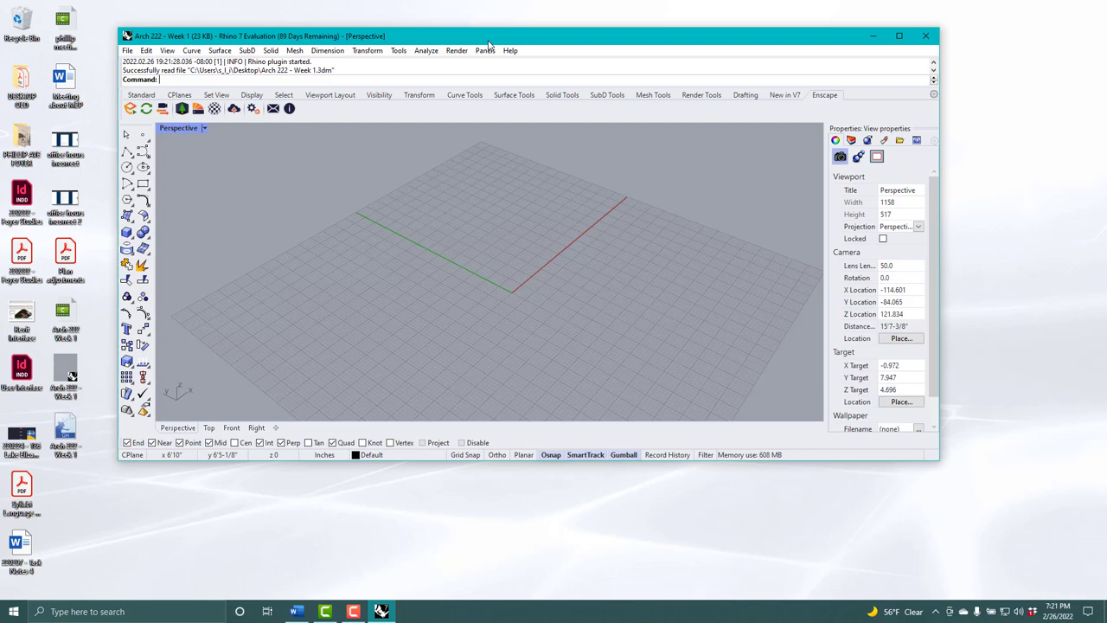
pyautogui.moveTo(436, 40); pyautogui.dragTo(488, 42)
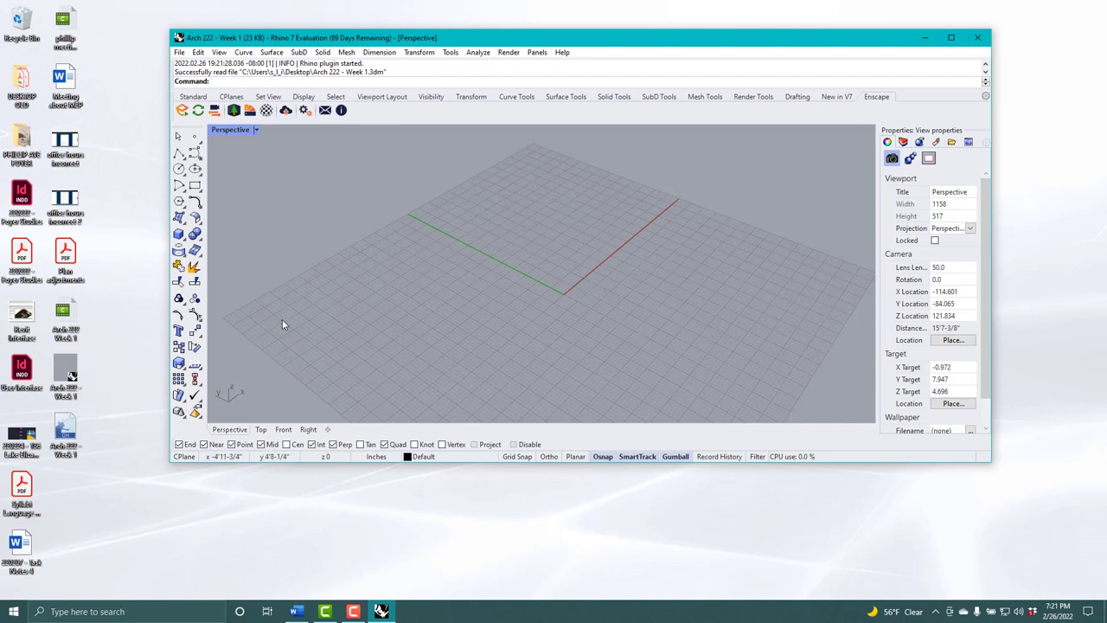
pyautogui.click(68, 446)
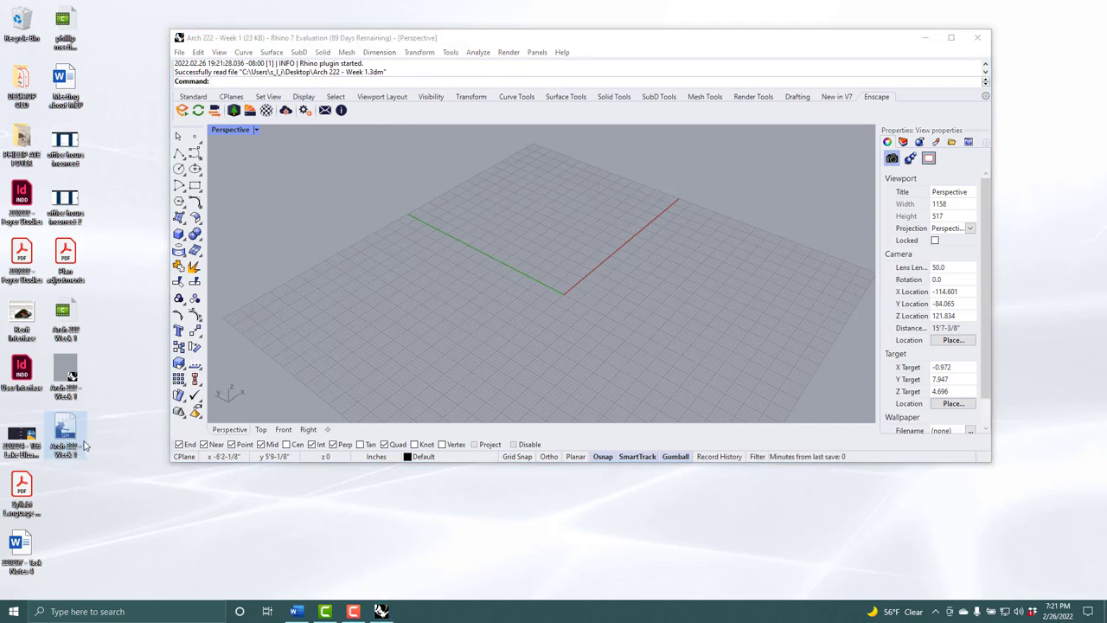
pyautogui.moveTo(64, 432); pyautogui.dragTo(483, 265)
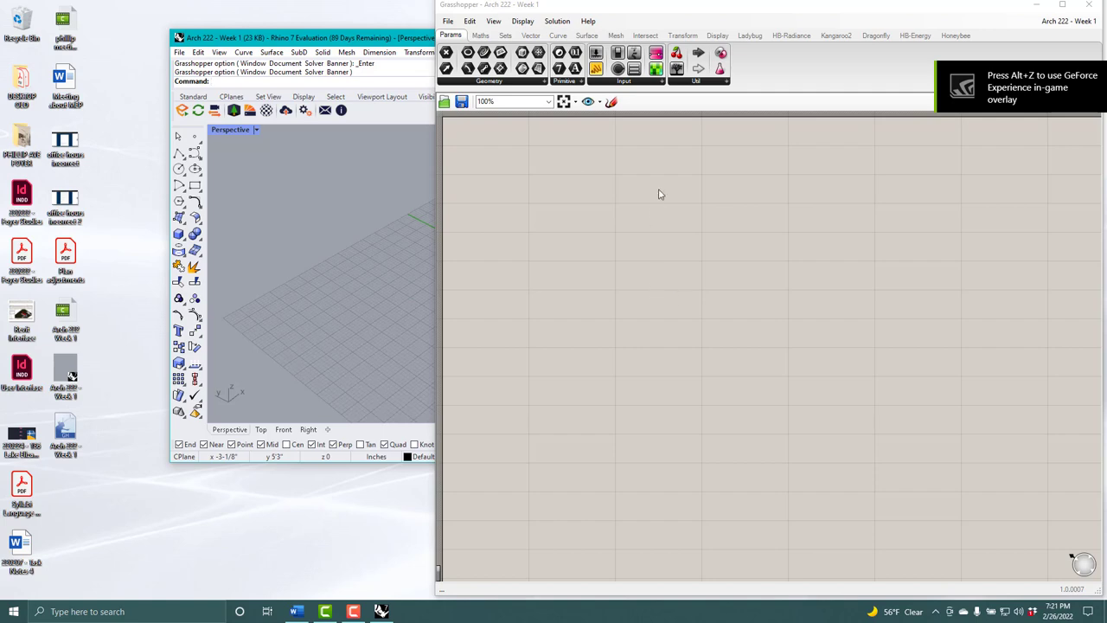
# Step: Place Rhino on the left half of the screen beside Grasshopper's Arch 222 - Week 1 definition
pyautogui.scroll(-2, 629, 278)
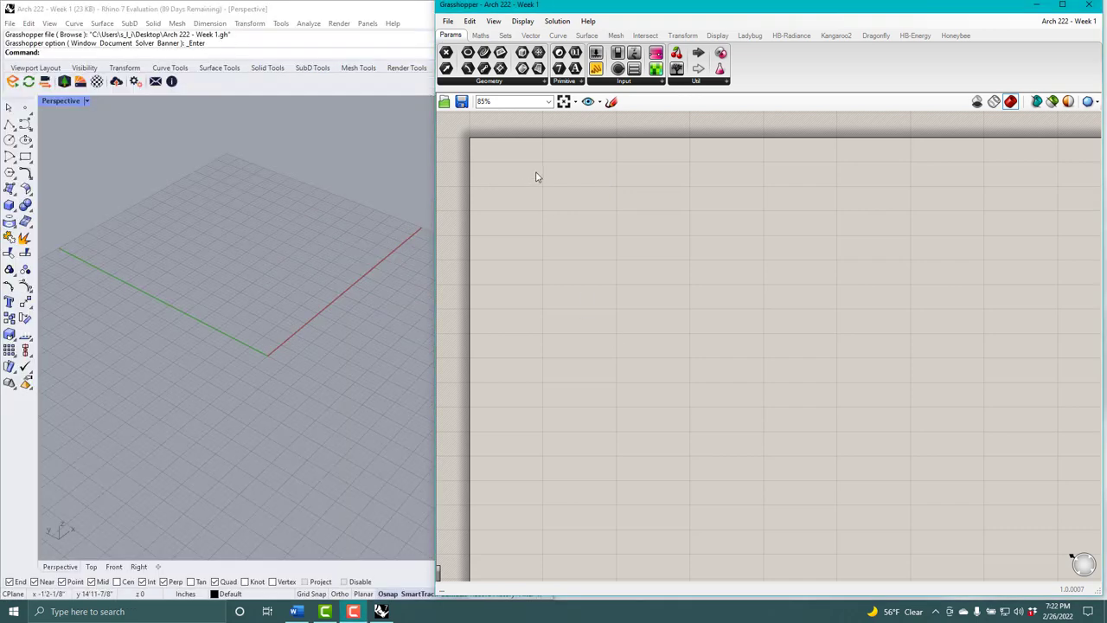
# Step: Open Grasshopper's File menu and show the Recent Files submenu listing Class 2.gh
pyautogui.click(449, 24)
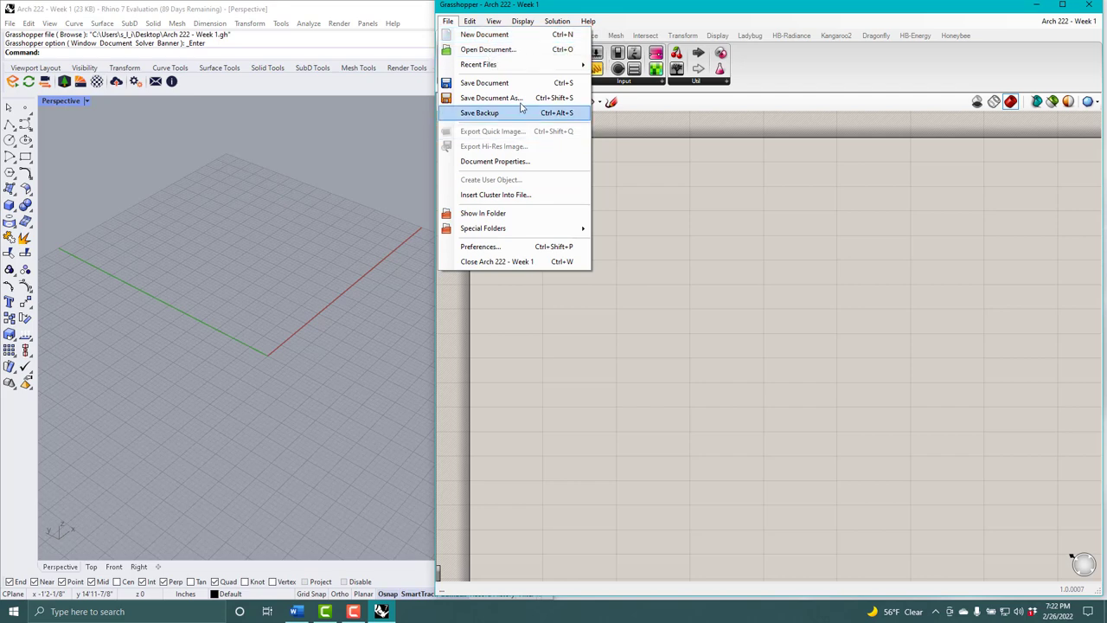
pyautogui.moveTo(509, 69)
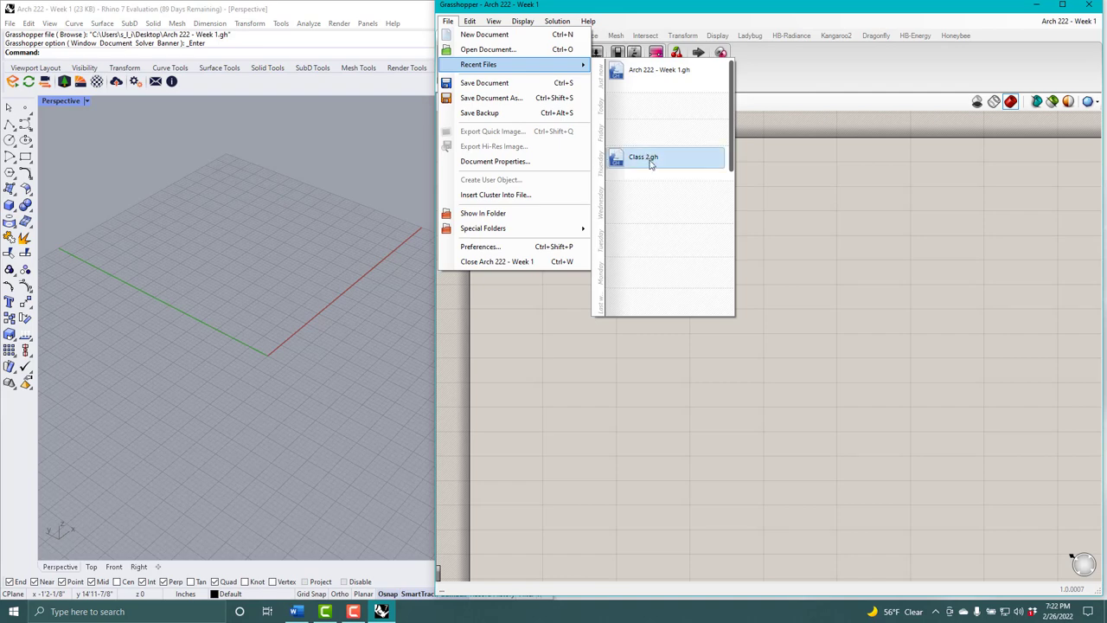
pyautogui.moveTo(651, 165)
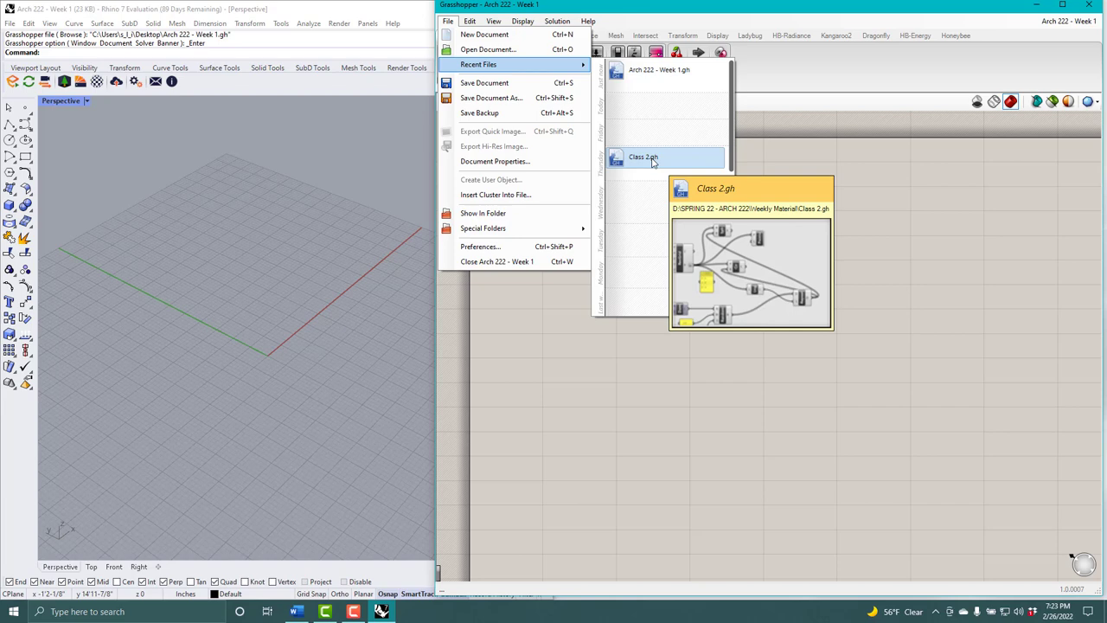
# Step: Dismiss the File menu, then browse Grasshopper's Edit, View and Display menus and close them
pyautogui.press('Escape')
pyautogui.click(468, 21)
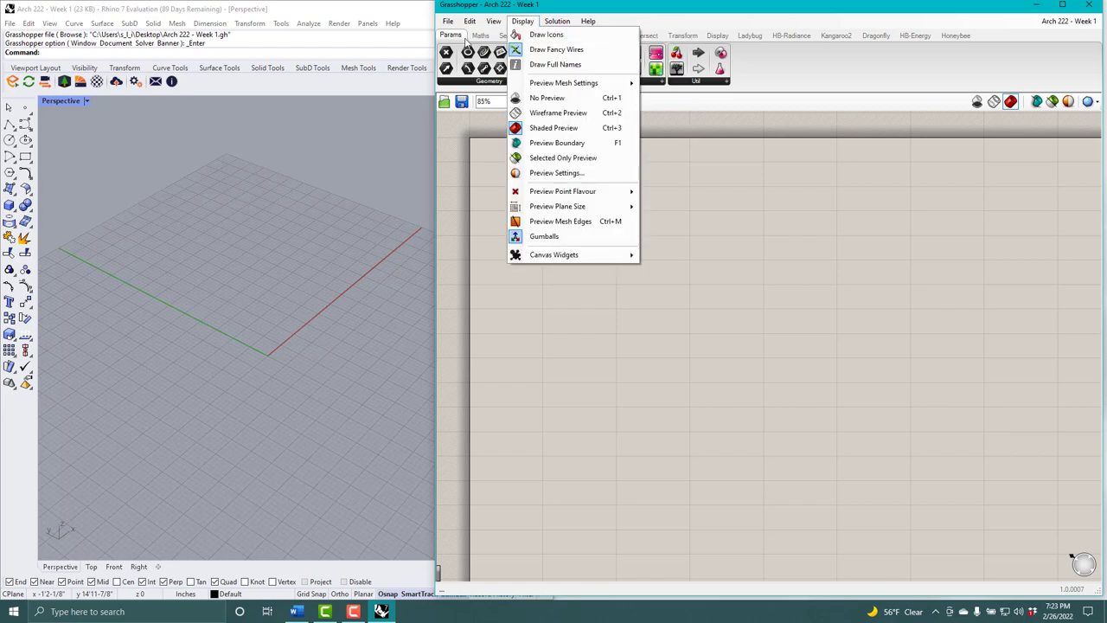
pyautogui.click(576, 10)
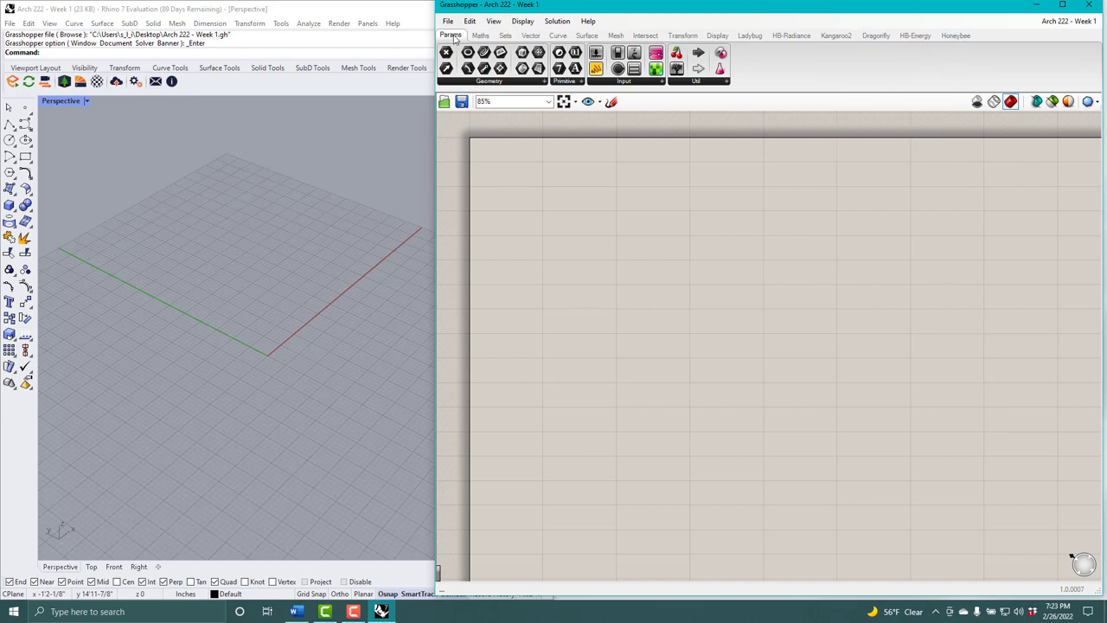
# Step: Step through the Maths, Sets, Vector, Curve, Surface, Mesh and Intersect component tabs, then return to Params
pyautogui.click(480, 36)
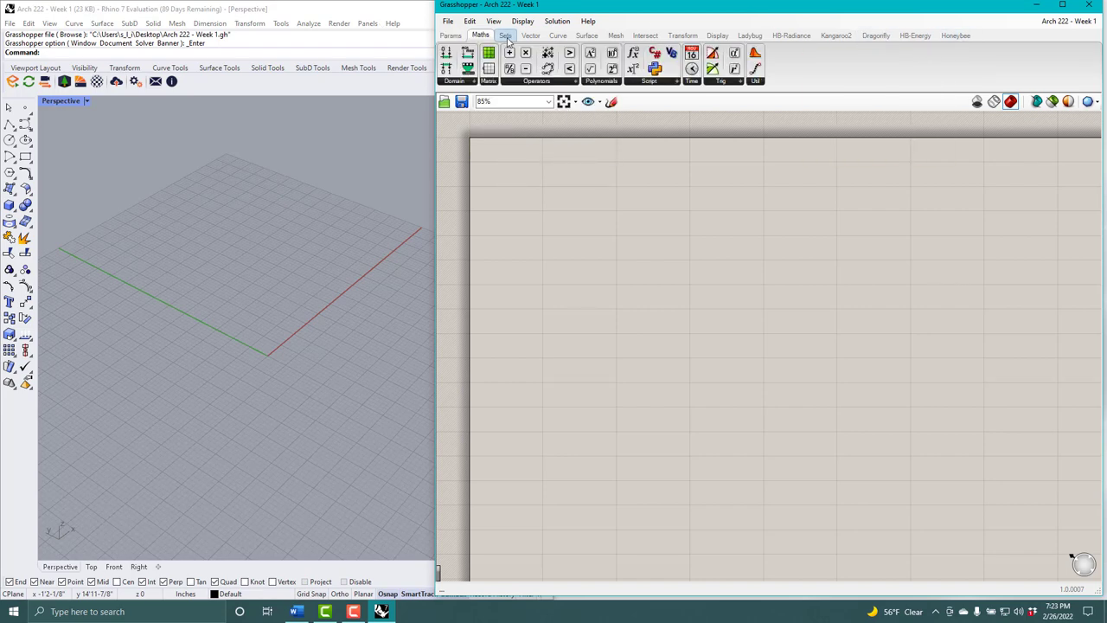
pyautogui.click(505, 35)
pyautogui.click(530, 36)
pyautogui.click(558, 35)
pyautogui.click(586, 35)
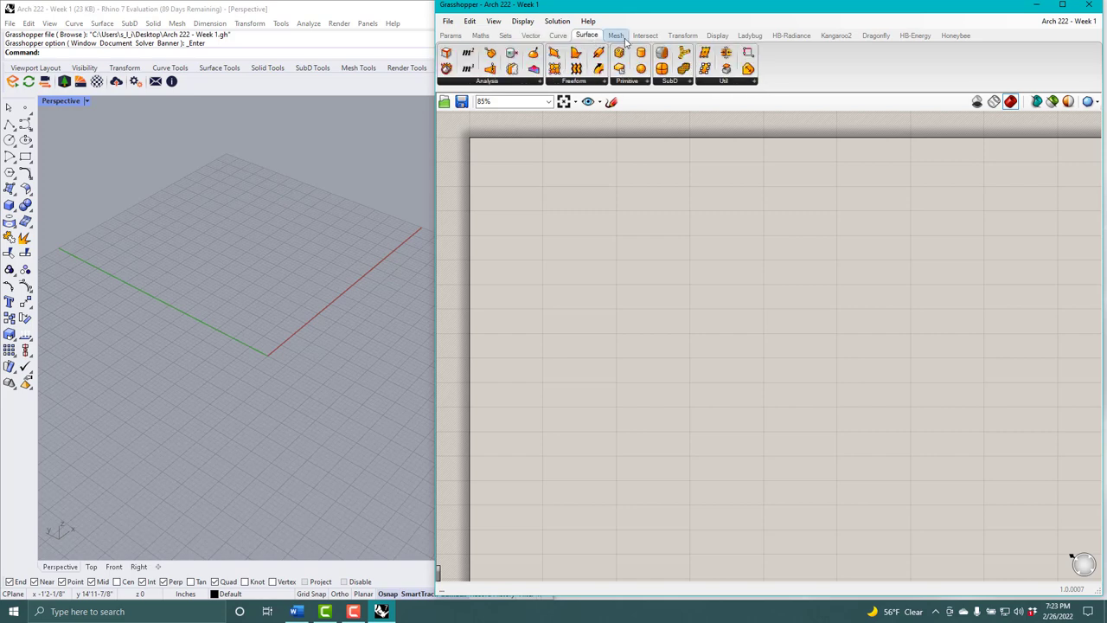
pyautogui.click(615, 35)
pyautogui.click(645, 36)
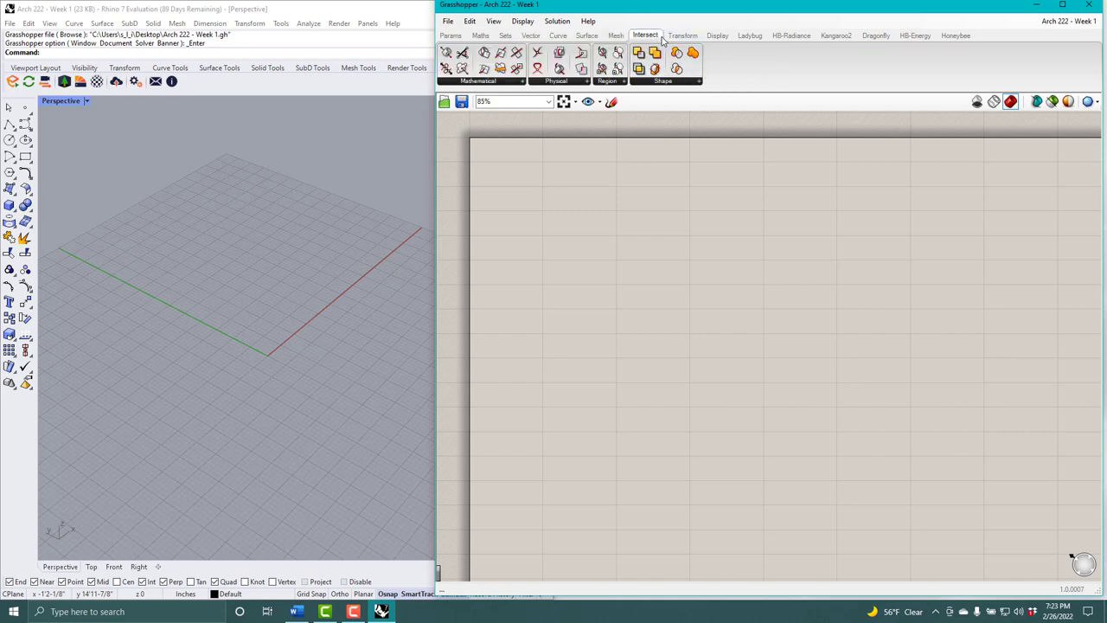
pyautogui.click(451, 35)
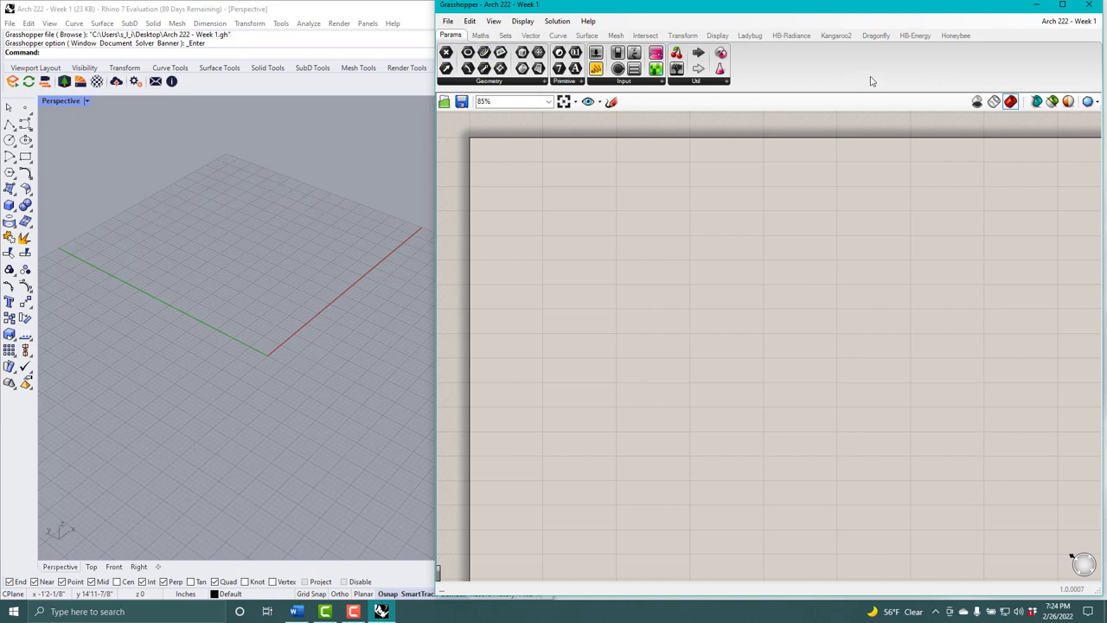
# Step: On the Sets tab, expand the full List, Sequence and Sets component groups
pyautogui.click(480, 35)
pyautogui.click(505, 35)
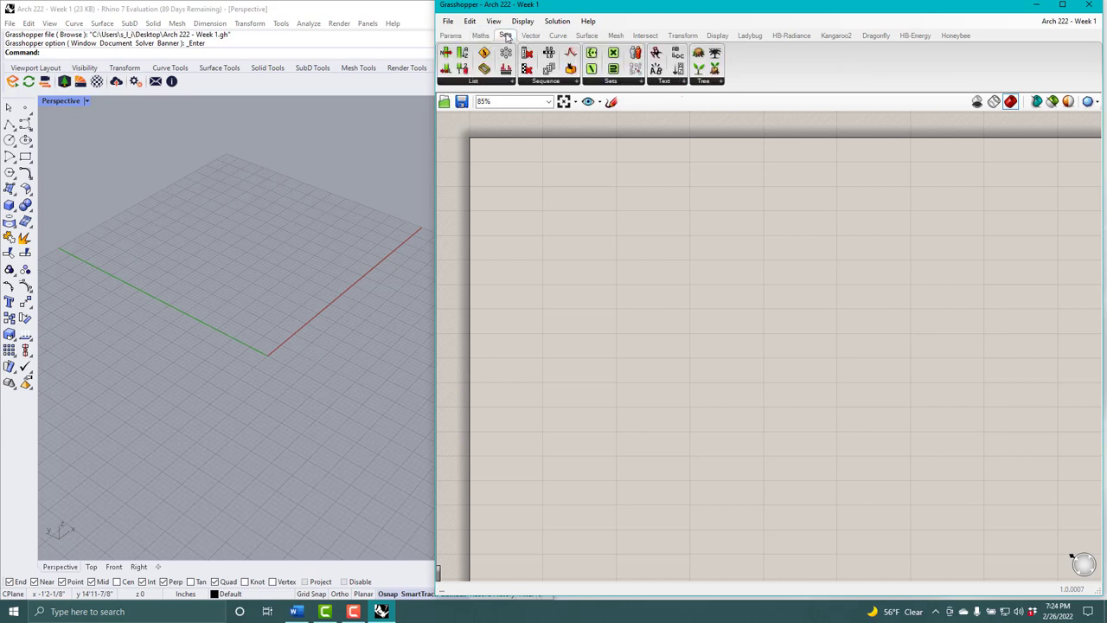
pyautogui.click(506, 83)
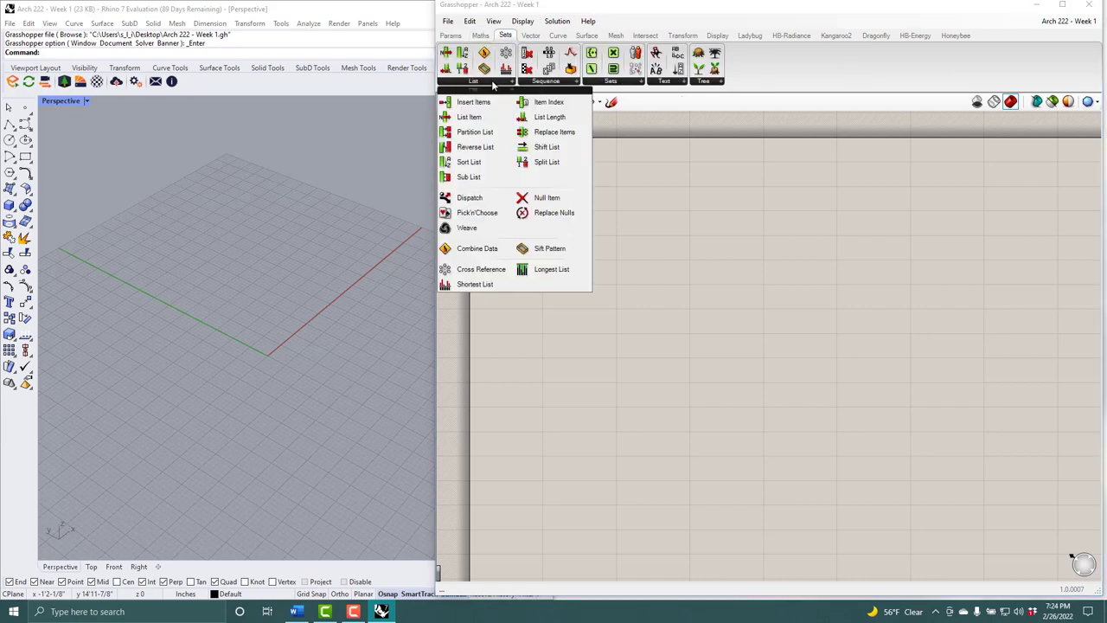
pyautogui.click(543, 84)
pyautogui.click(609, 83)
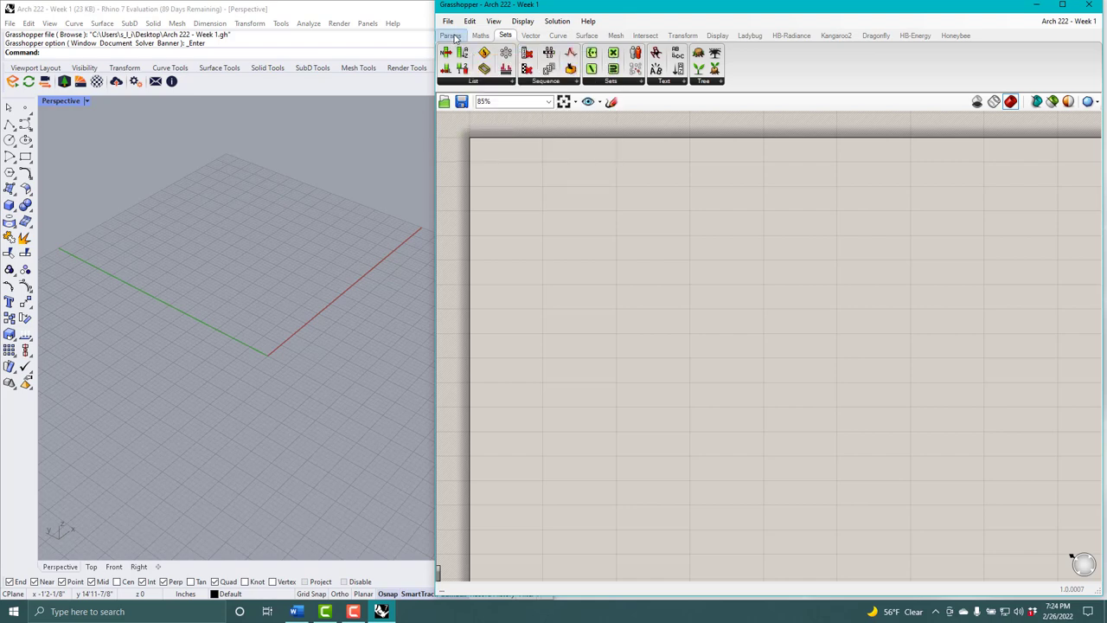
# Step: Switch to Params and expand the Geometry and Primitive parameter dropdowns
pyautogui.click(452, 36)
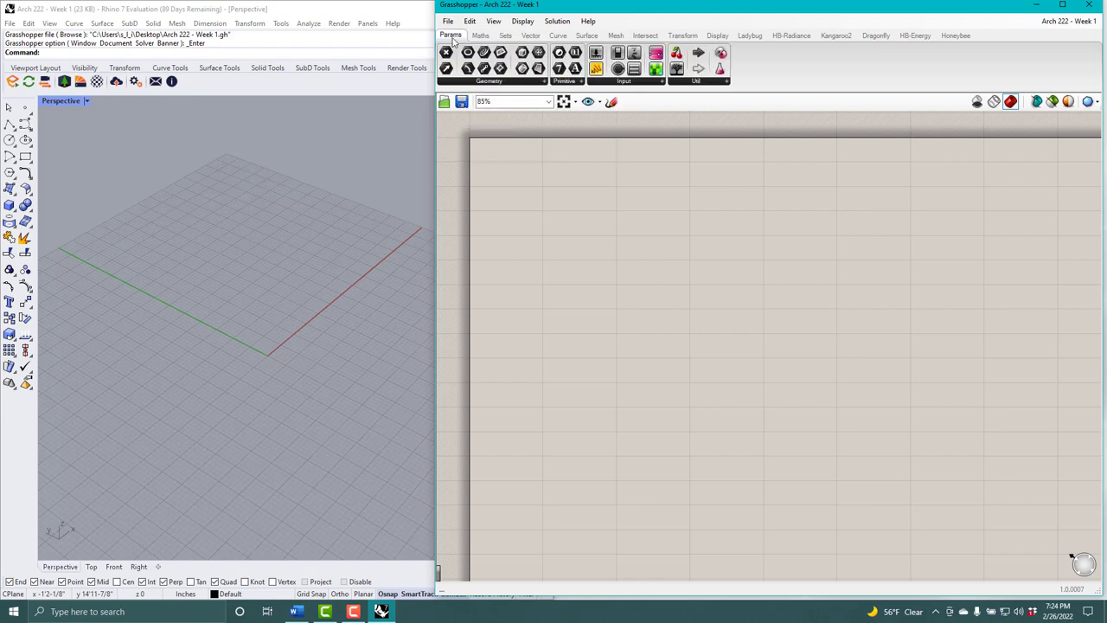
pyautogui.click(505, 86)
pyautogui.click(544, 81)
# Step: Expand the Primitive, Input and Util parameter lists on the Params tab
pyautogui.click(580, 81)
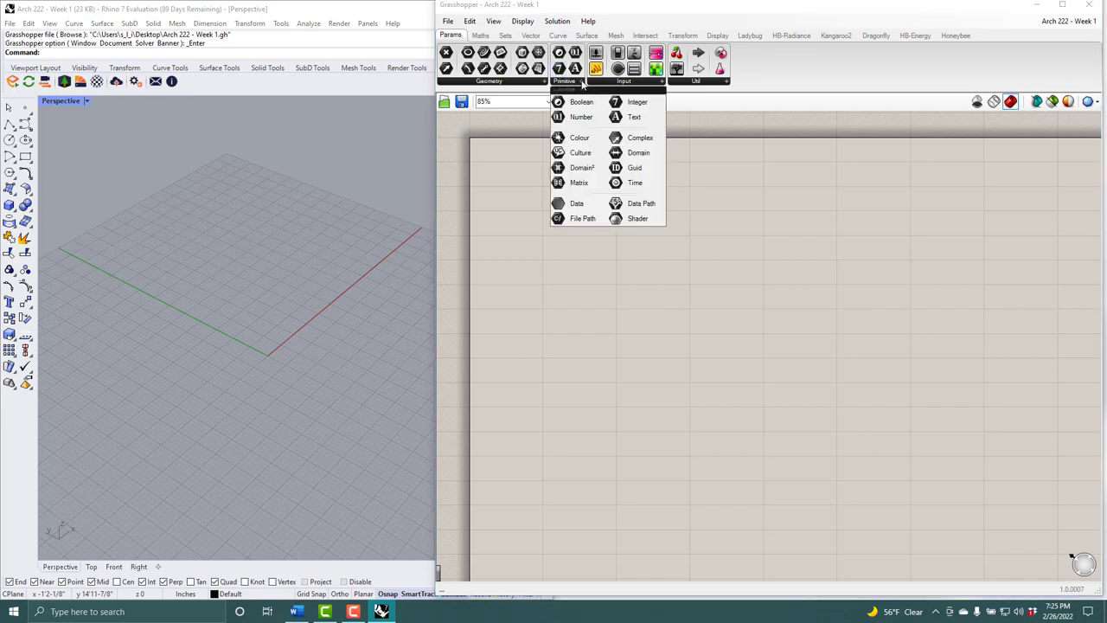
pyautogui.click(657, 81)
pyautogui.click(723, 81)
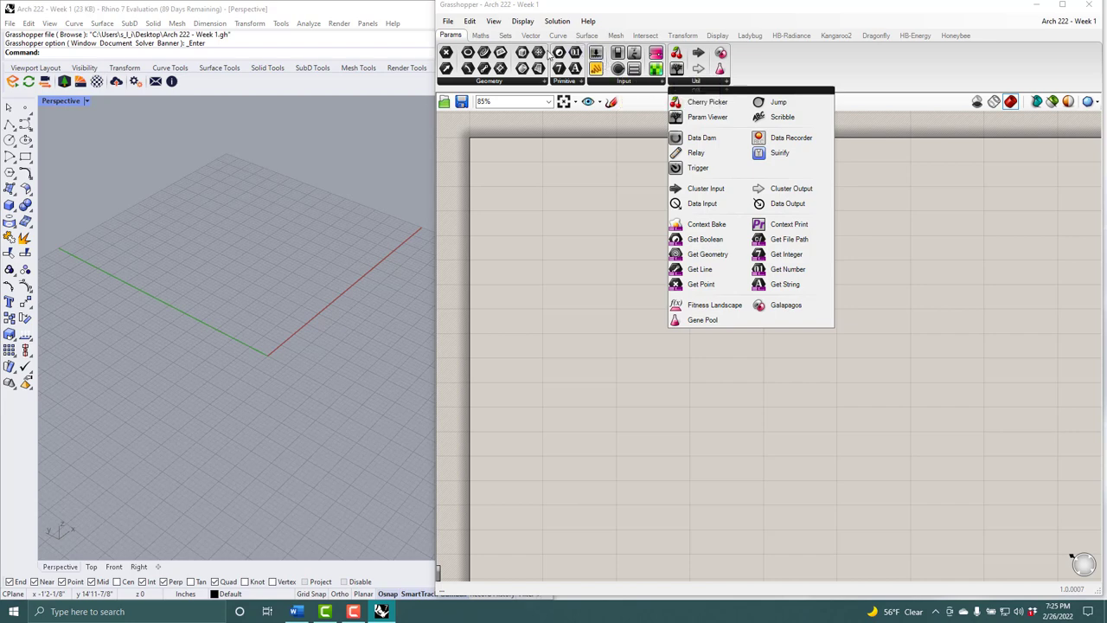
# Step: On the Maths tab, expand the Matrix, Operators, Polynomials and Util component lists
pyautogui.click(480, 35)
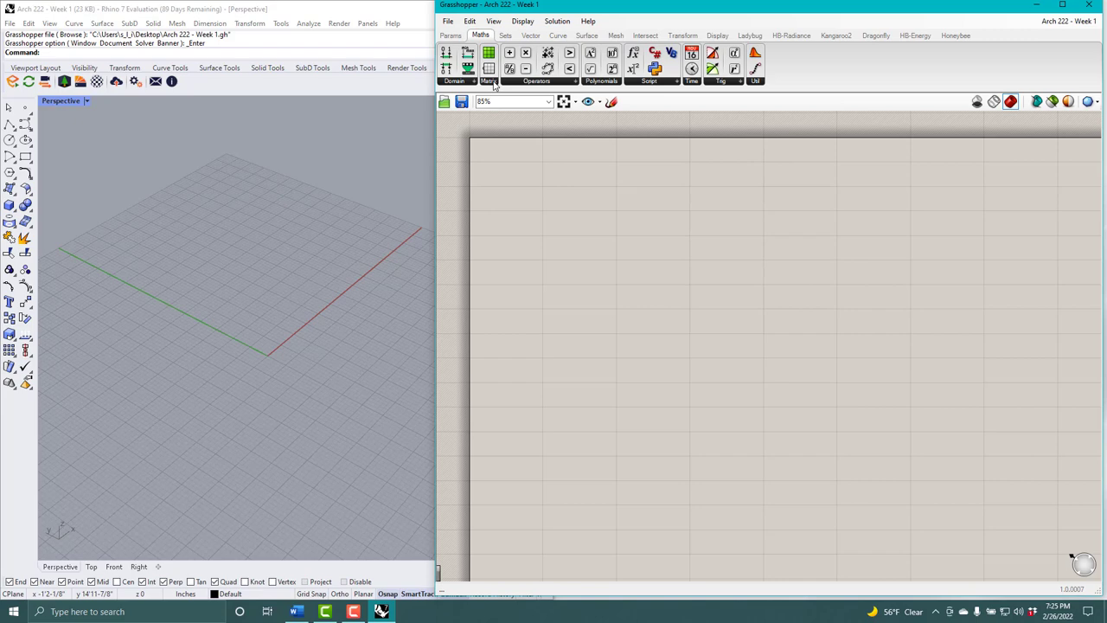
pyautogui.click(493, 83)
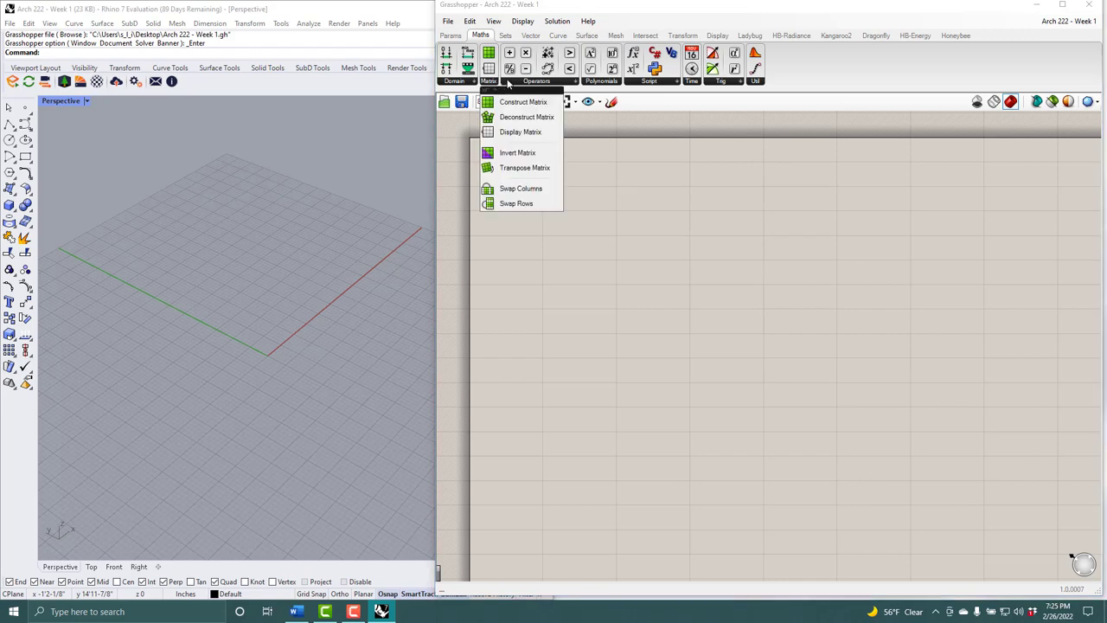
pyautogui.click(574, 83)
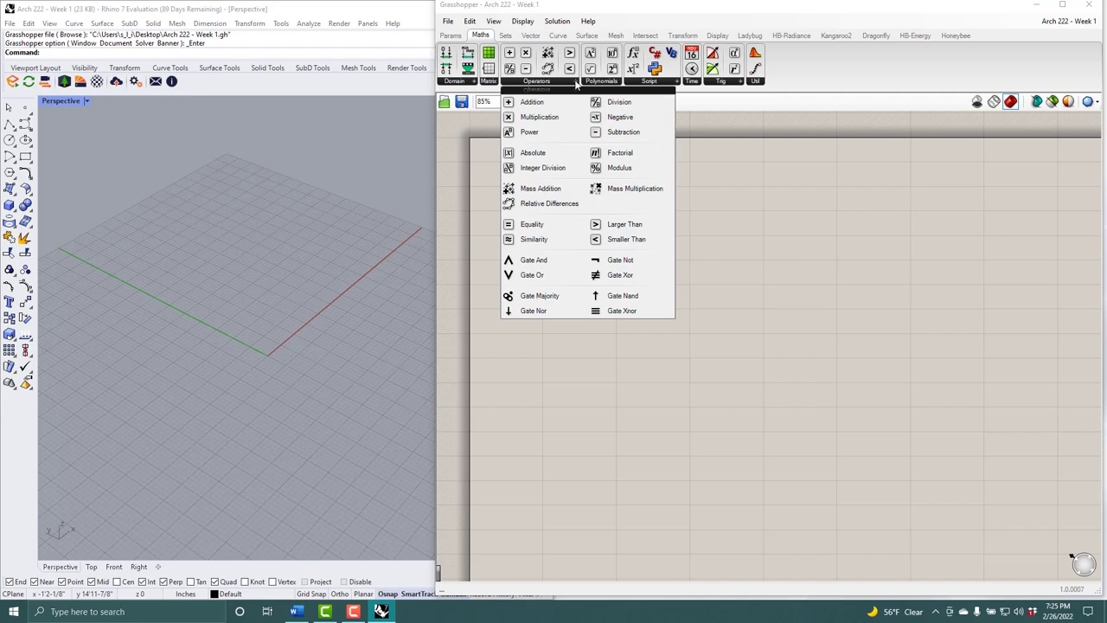
pyautogui.click(611, 82)
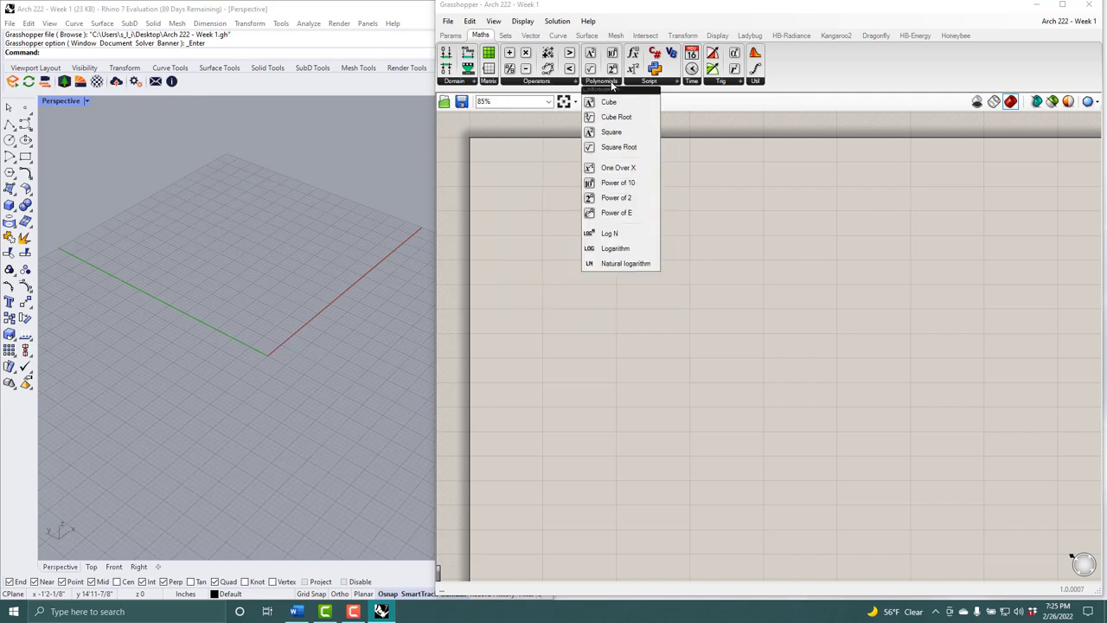
pyautogui.click(756, 83)
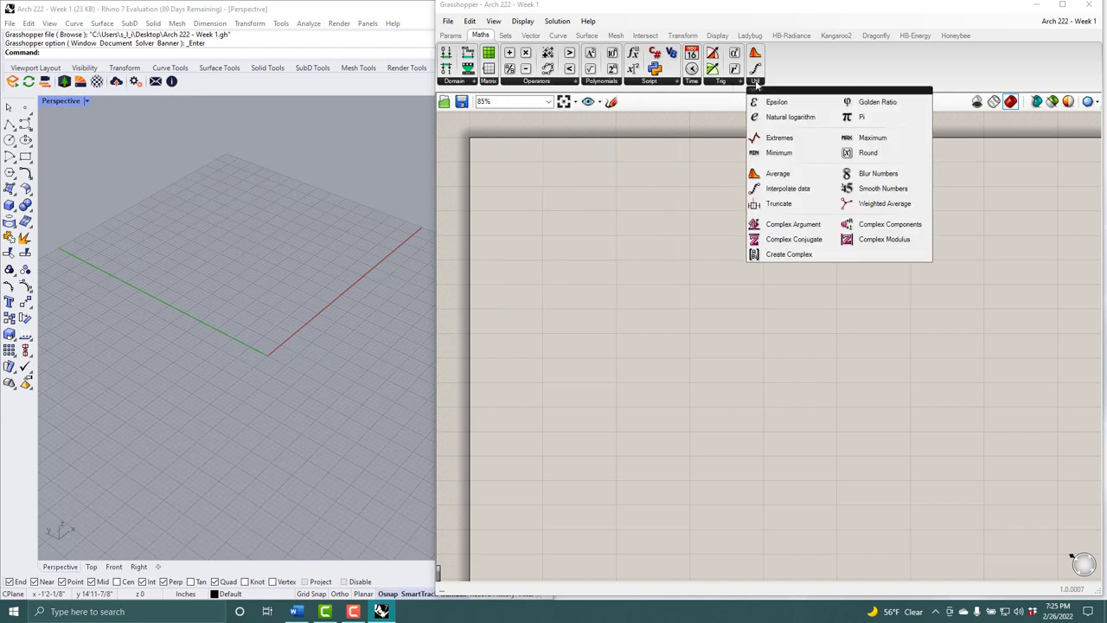